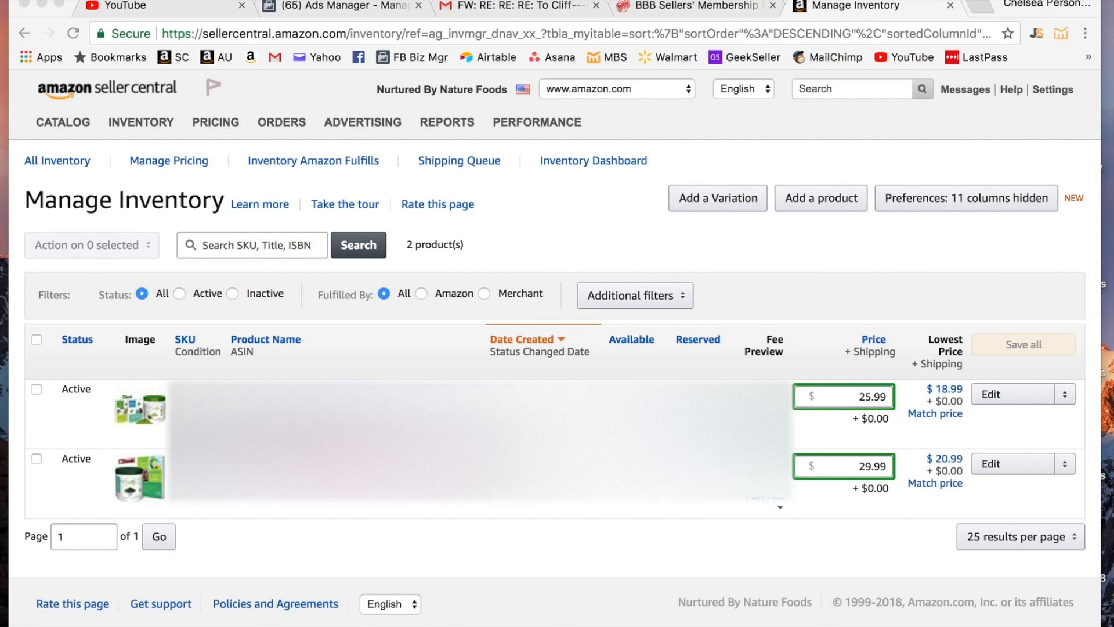
- Open the action menu for the second listing ($29.99) on Manage Inventory
left_click(1066, 463)
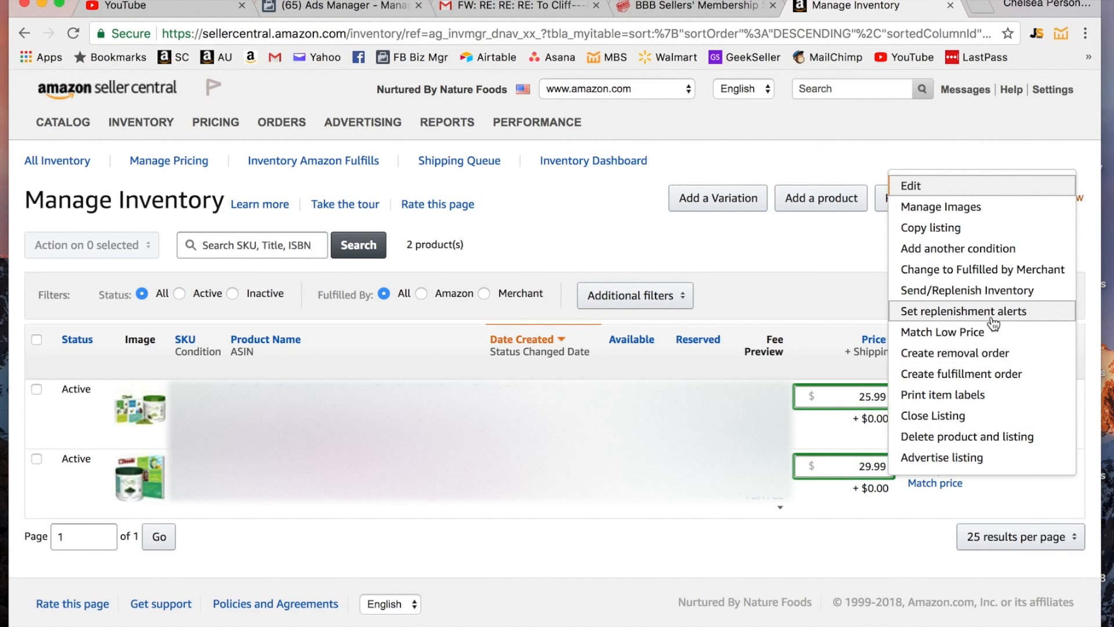
- Start replenishing the spirulina powder, shipping from the RIM Logistics address in Rancho Dominguez
left_click(991, 294)
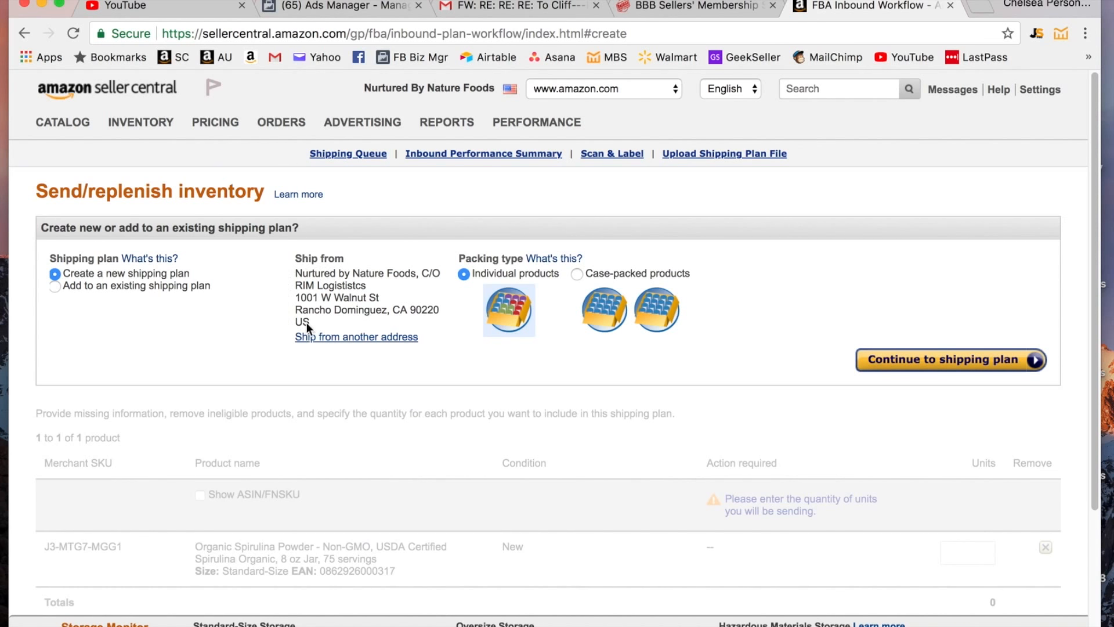
left_click(353, 338)
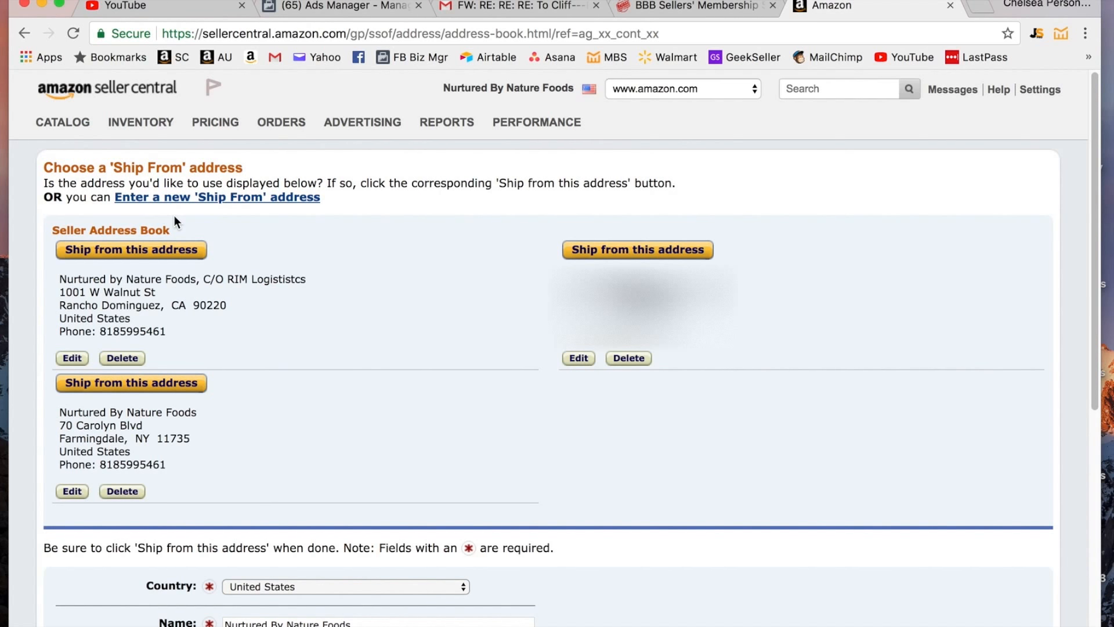
left_click(136, 250)
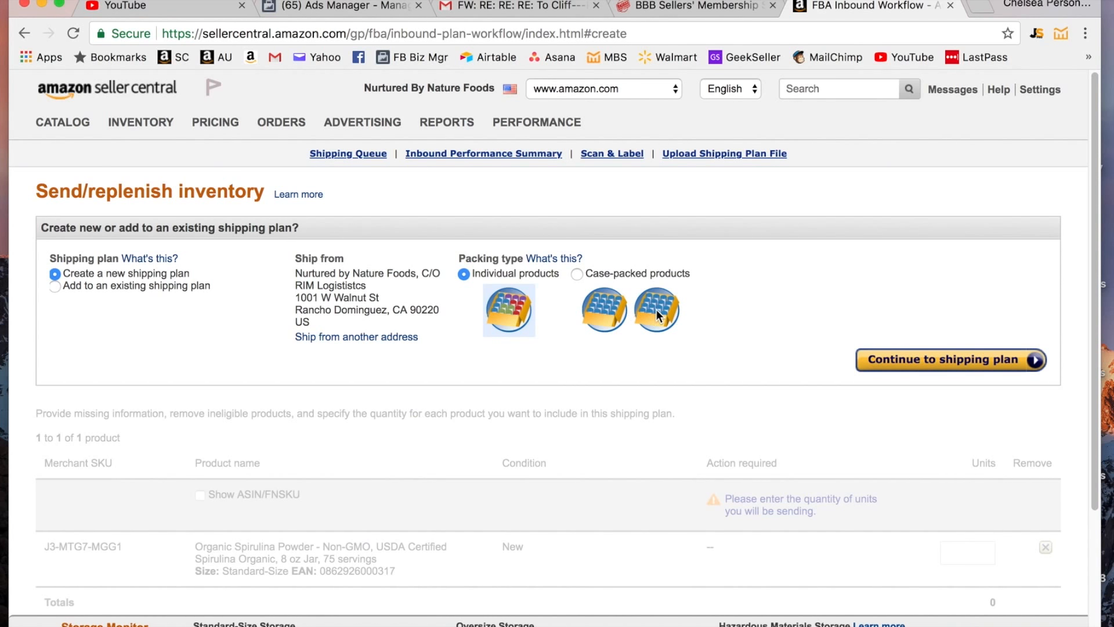
- Create a new case-packed shipping plan for the Organic Spirulina Powder
left_click(578, 274)
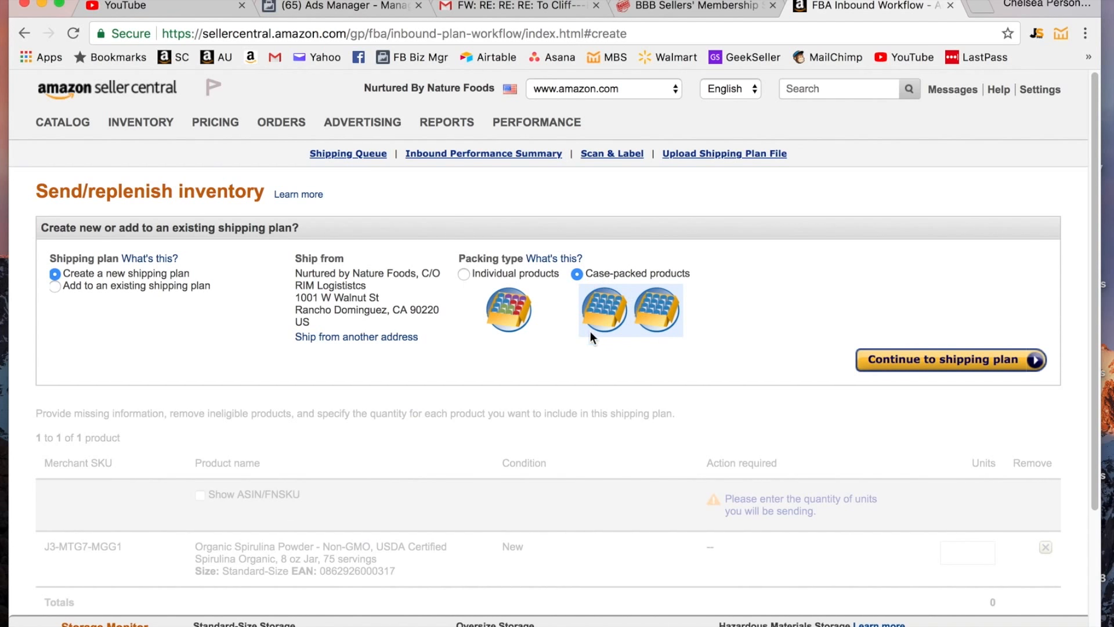
left_click(962, 366)
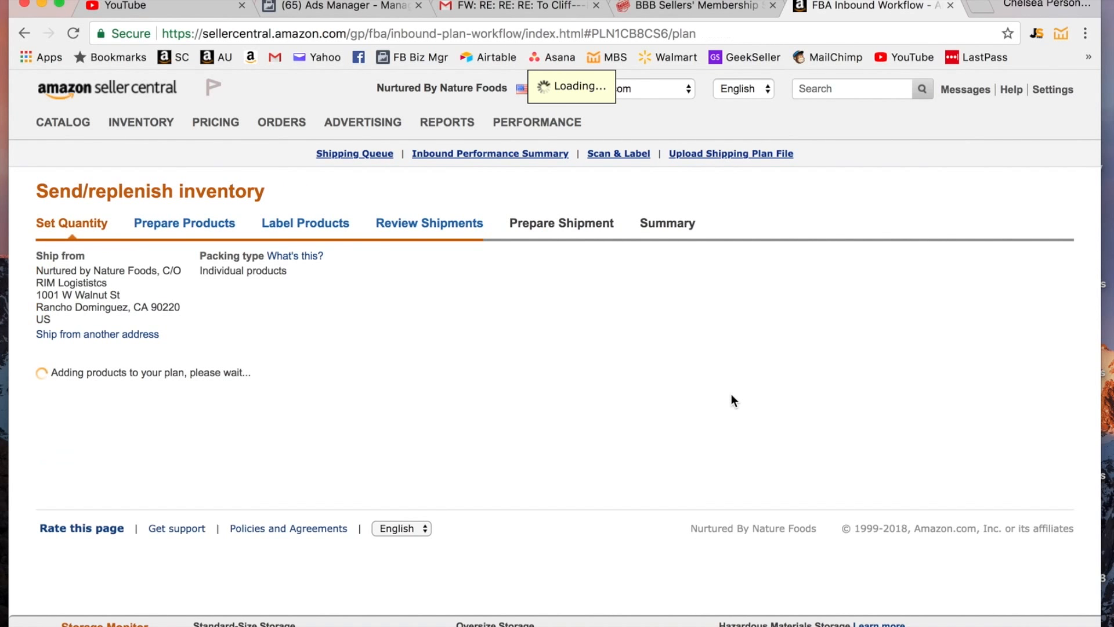
scroll(790, 581, "down", 2)
scroll(783, 582, "down", 1)
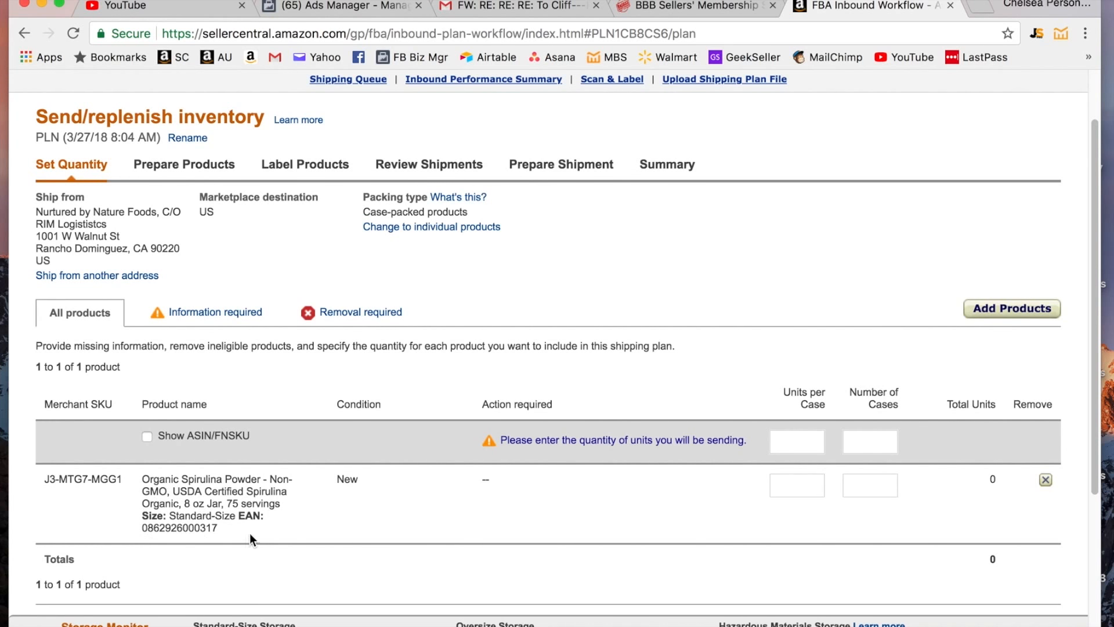
- Enter 25 units per case and 5 cases (125 units), then continue to Prepare Products
left_click(808, 442)
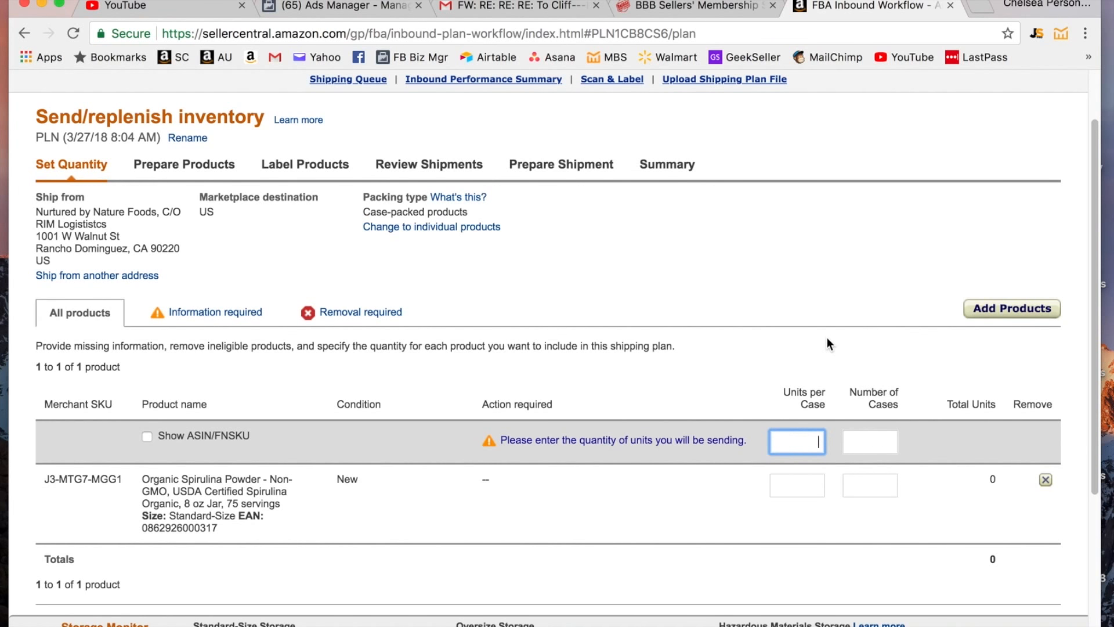
type("25")
key("Tab")
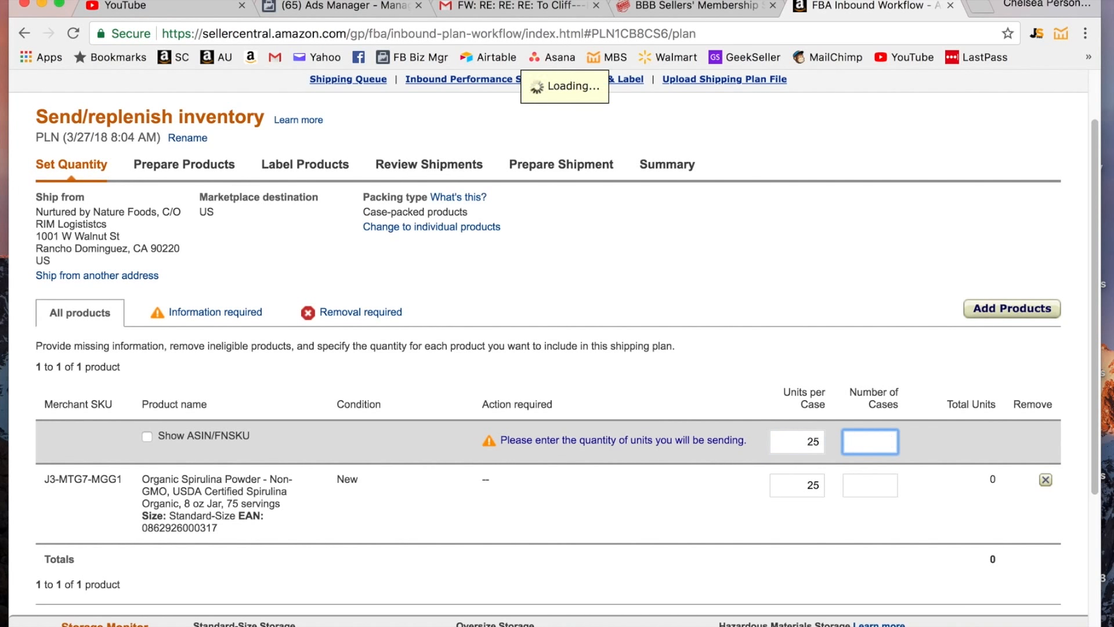
type("5")
key("Tab")
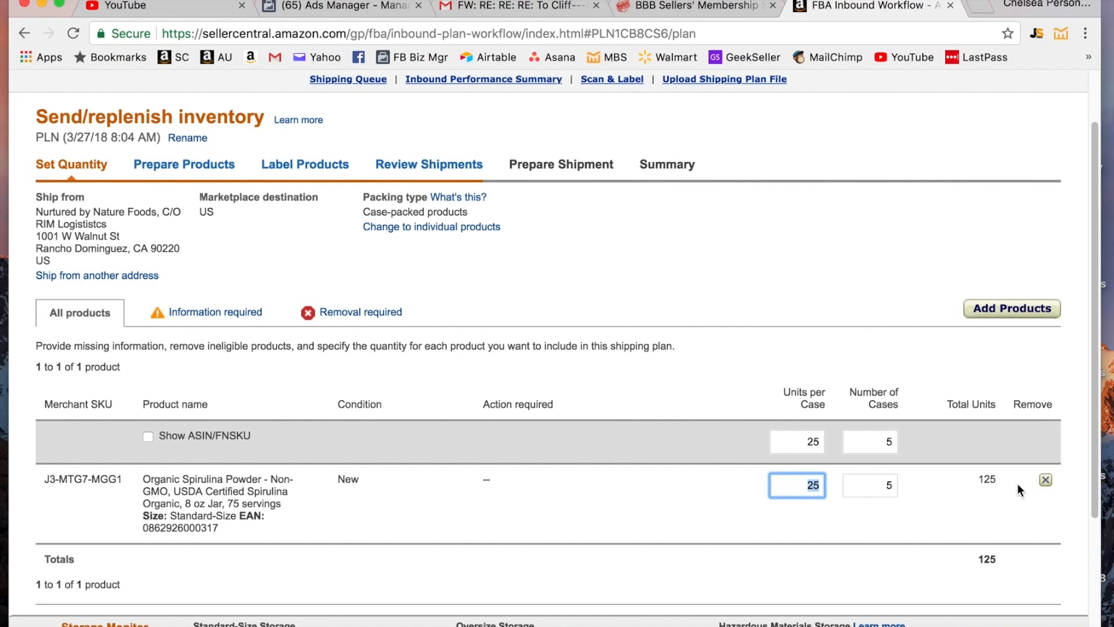
scroll(1018, 484, "down", 1)
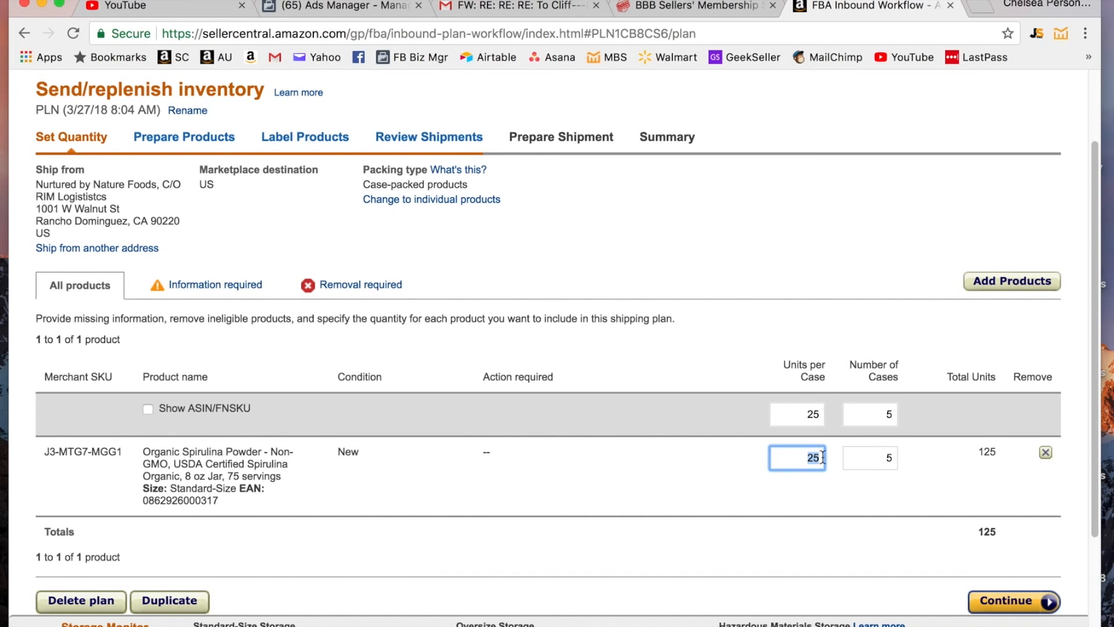
scroll(906, 491, "down", 1)
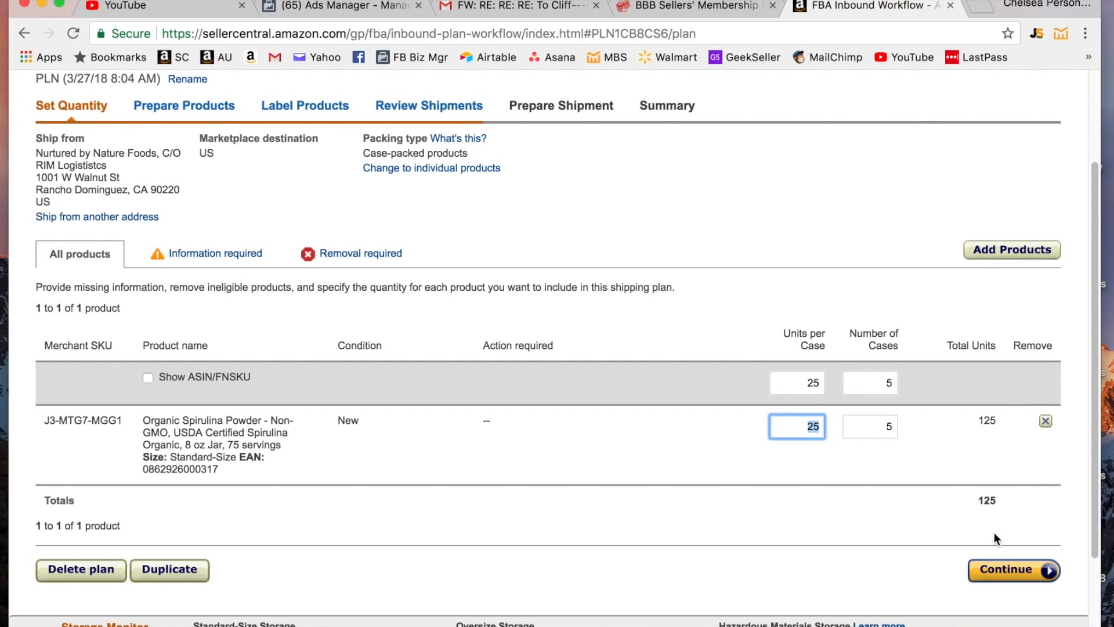
left_click(1029, 570)
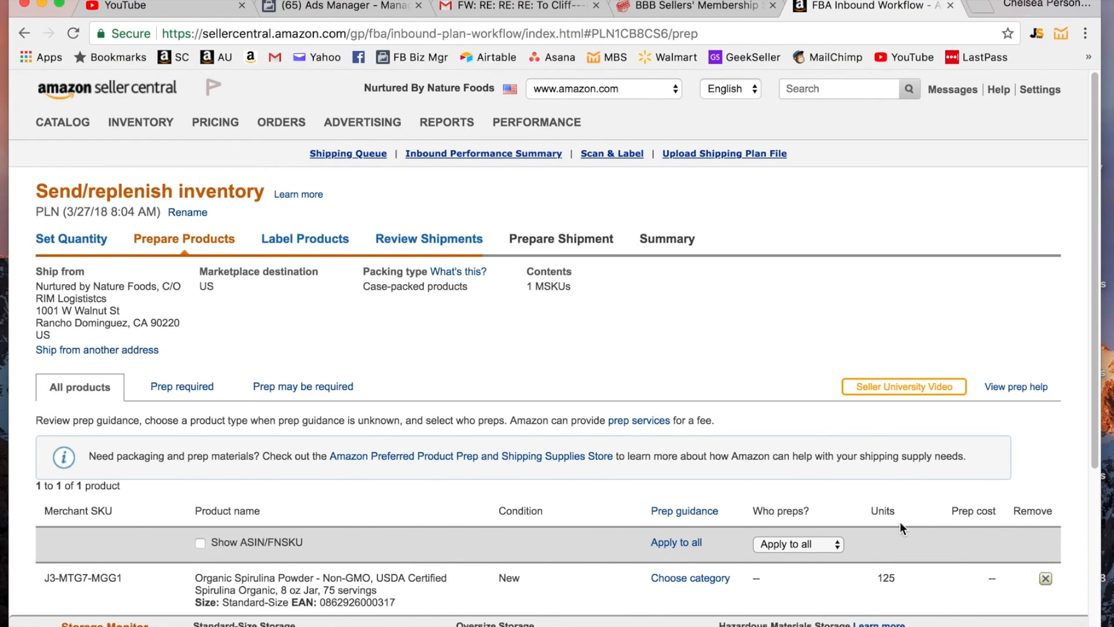
- Set Merchant as who preps all products and continue to Label Products
scroll(900, 521, "down", 3)
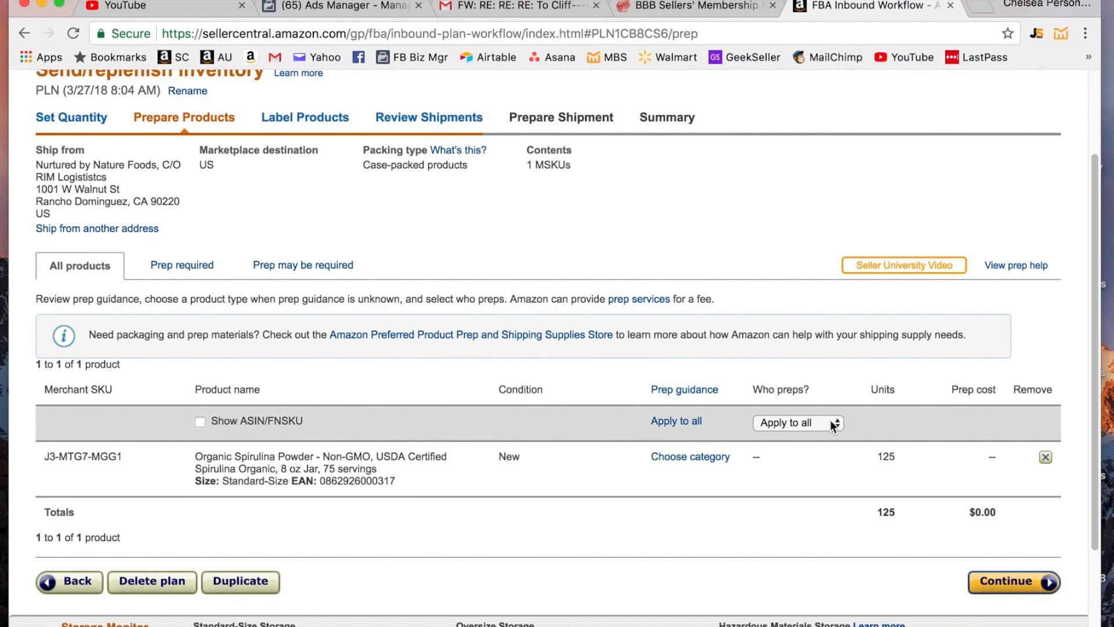
left_click(834, 426)
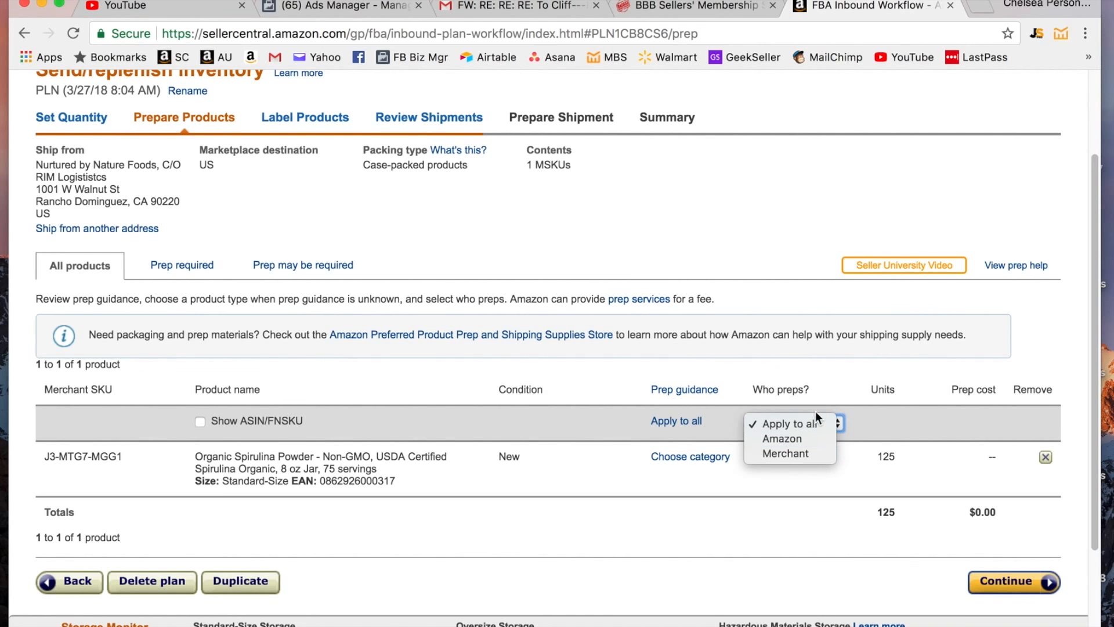
left_click(800, 454)
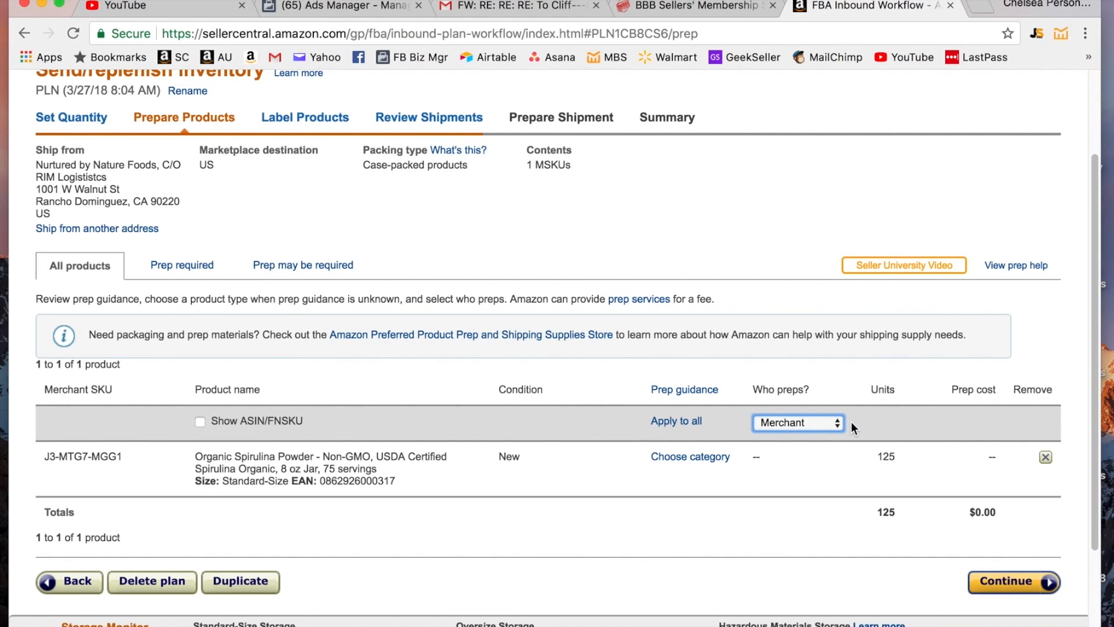
left_click(1025, 582)
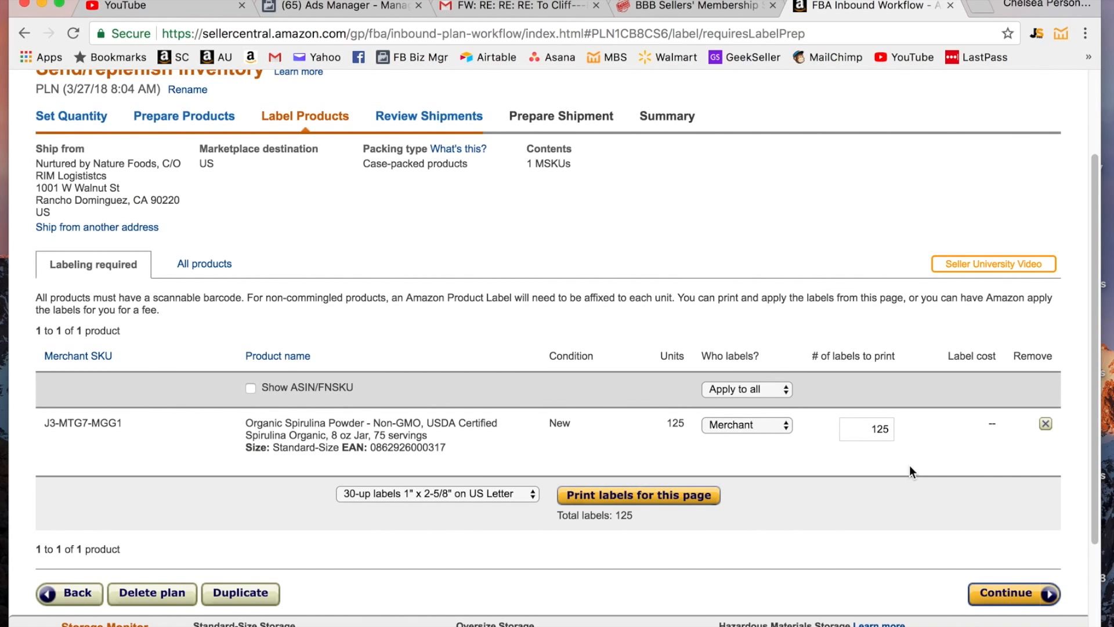
- Print the 125 product labels to products.pdf, close it, and continue to Review Shipments
left_click(699, 501)
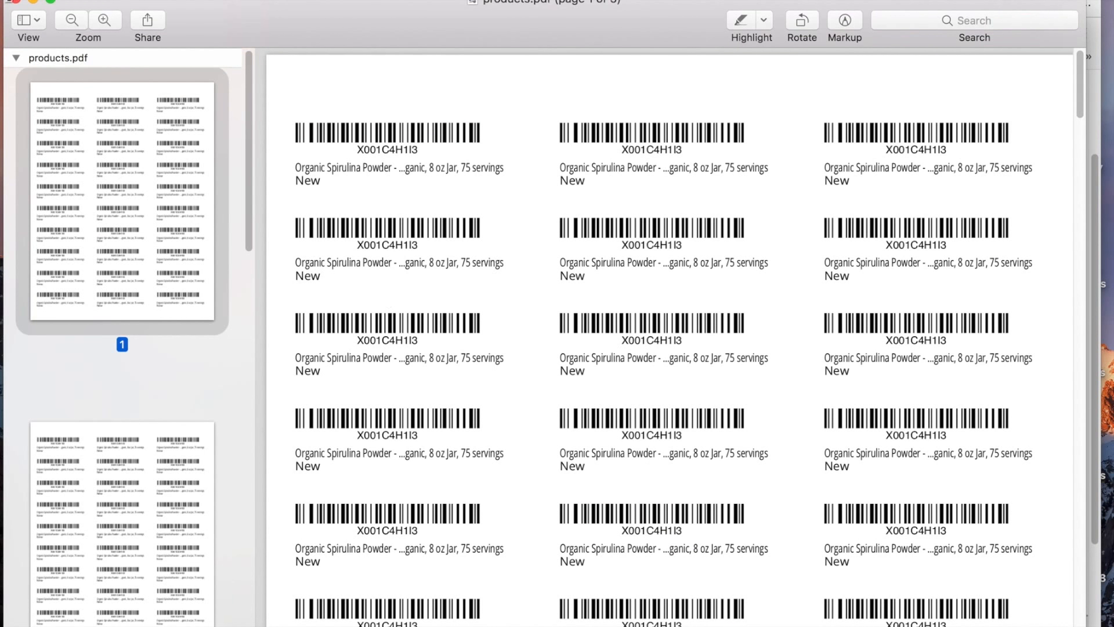
left_click(14, 2)
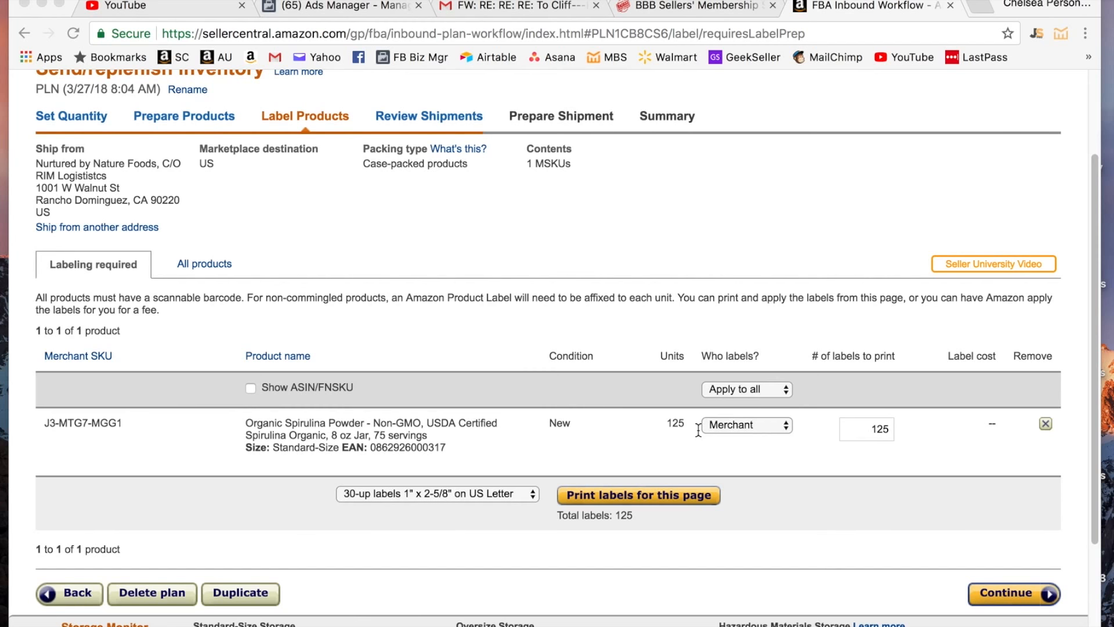
scroll(698, 430, "down", 2)
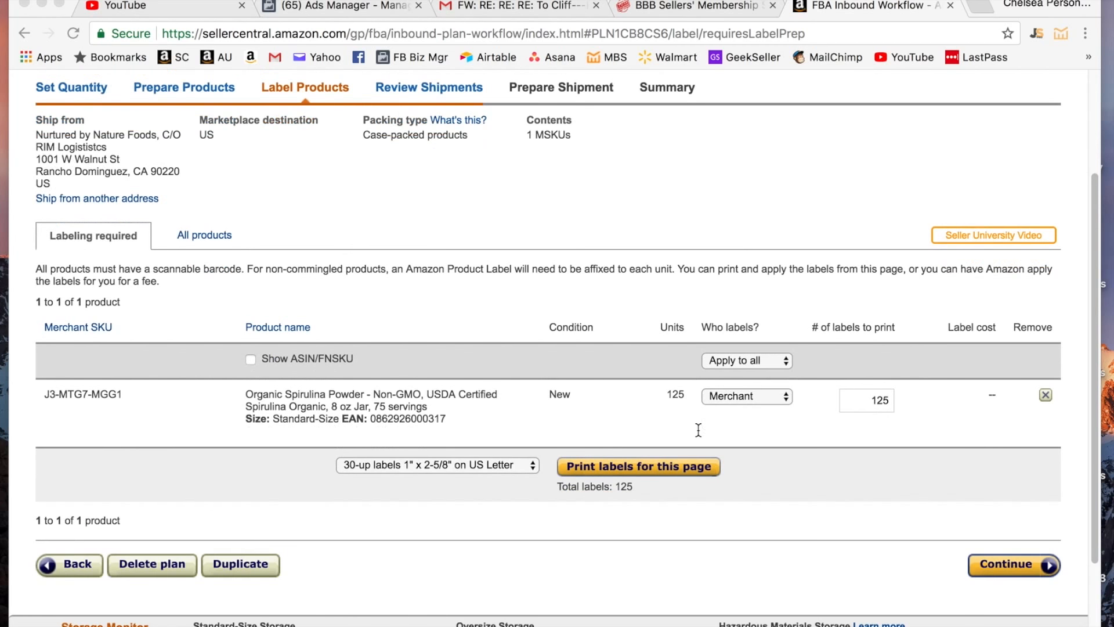
left_click(1025, 567)
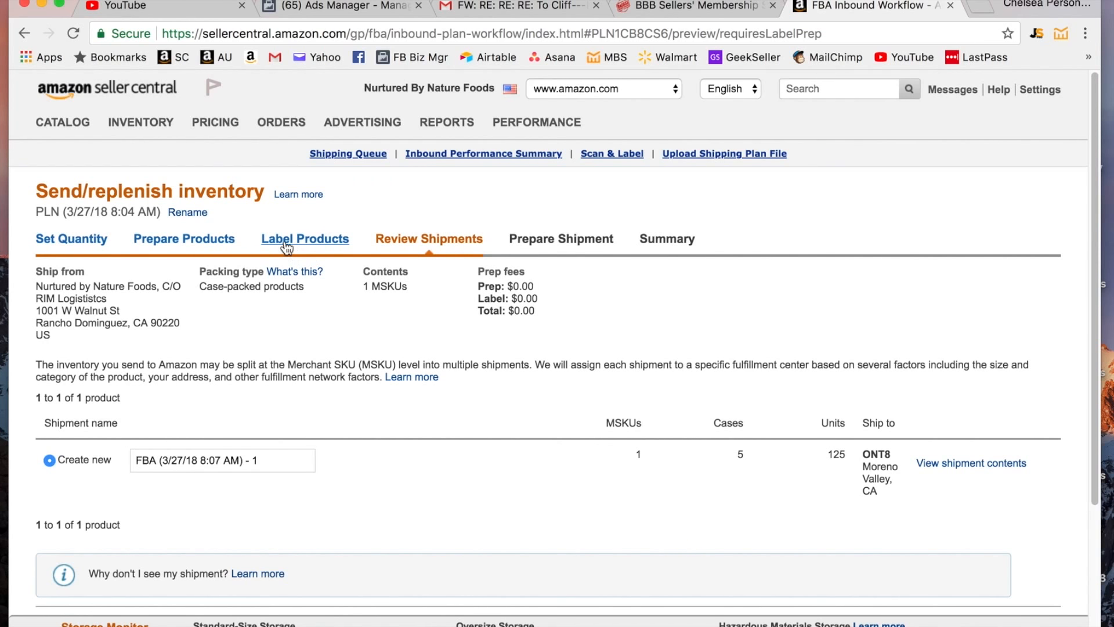
- Approve the 5-case, 125-unit shipment to ONT8 and select its new shipment ID
left_click(284, 248)
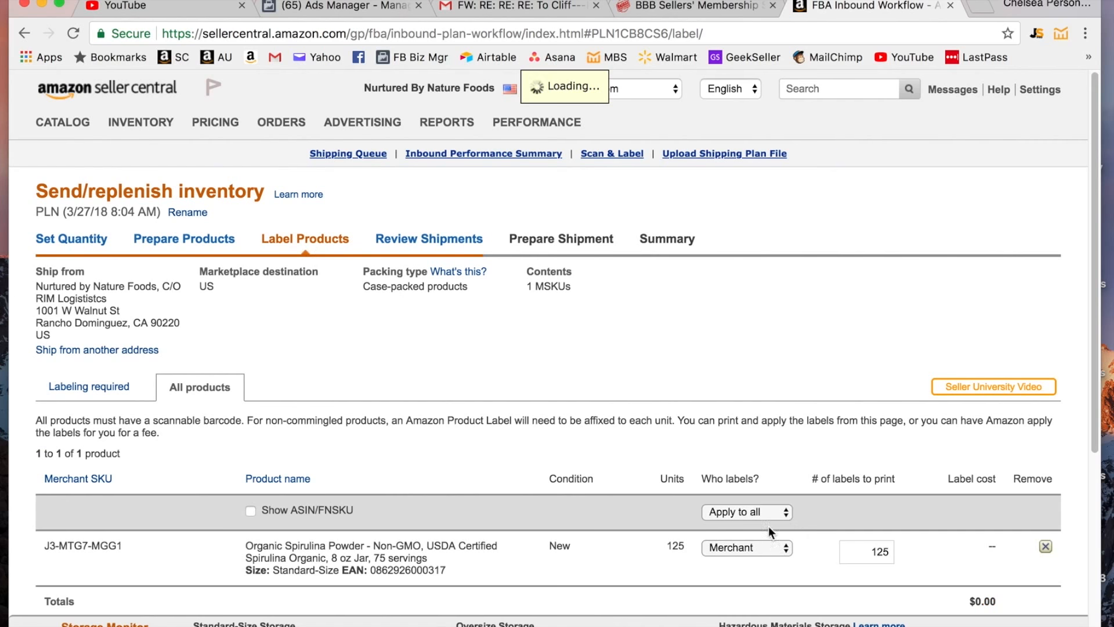
left_click(427, 245)
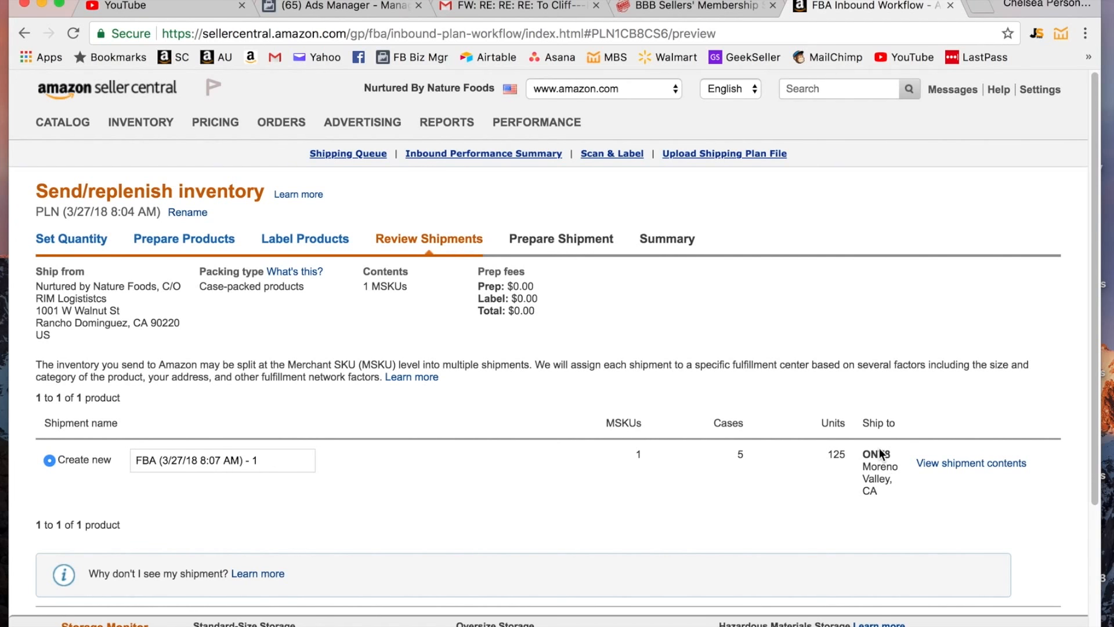
scroll(874, 510, "down", 1)
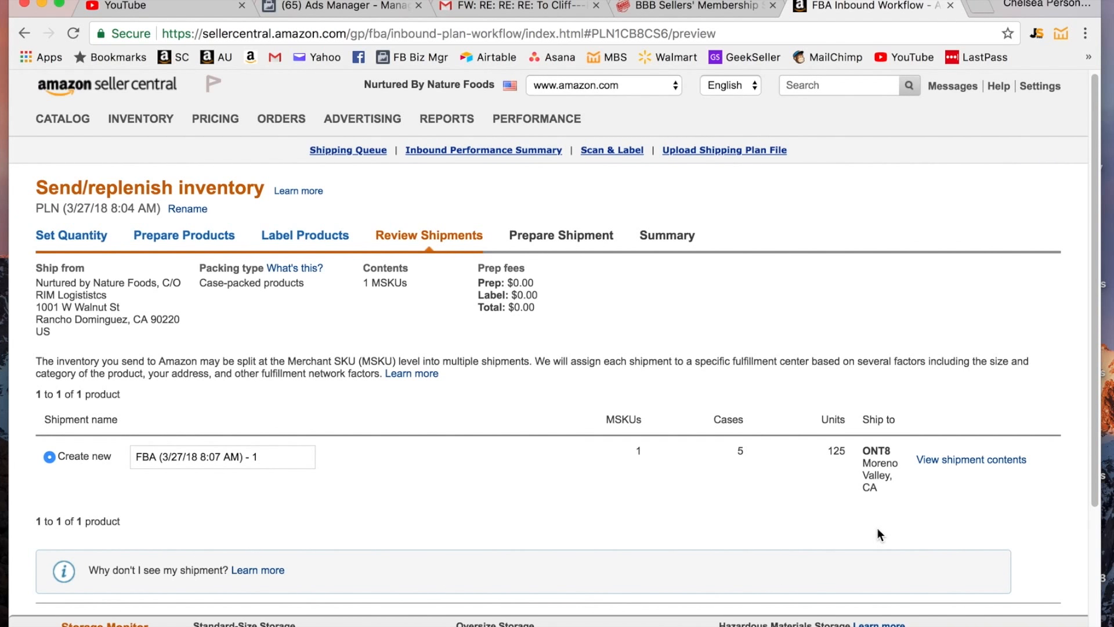
scroll(878, 534, "down", 5)
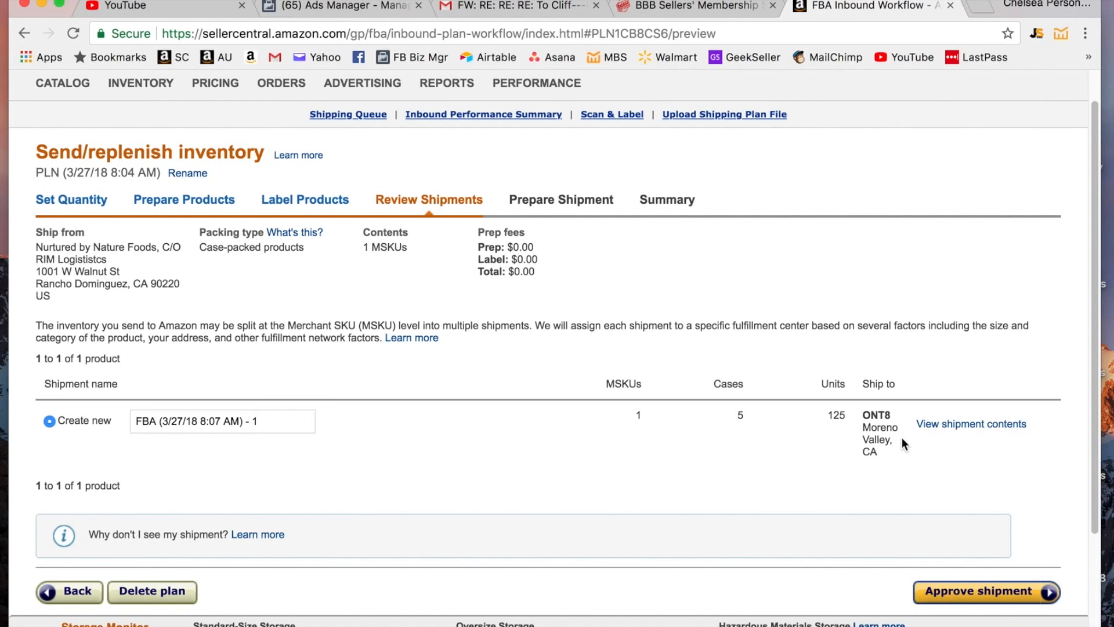
scroll(1000, 474, "down", 3)
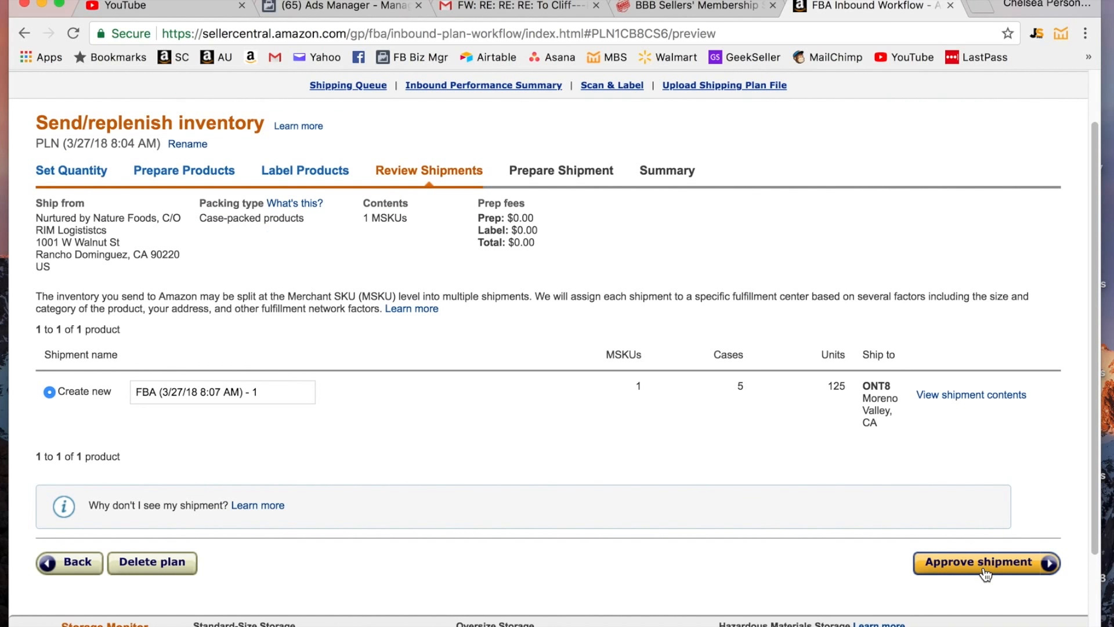
left_click(985, 572)
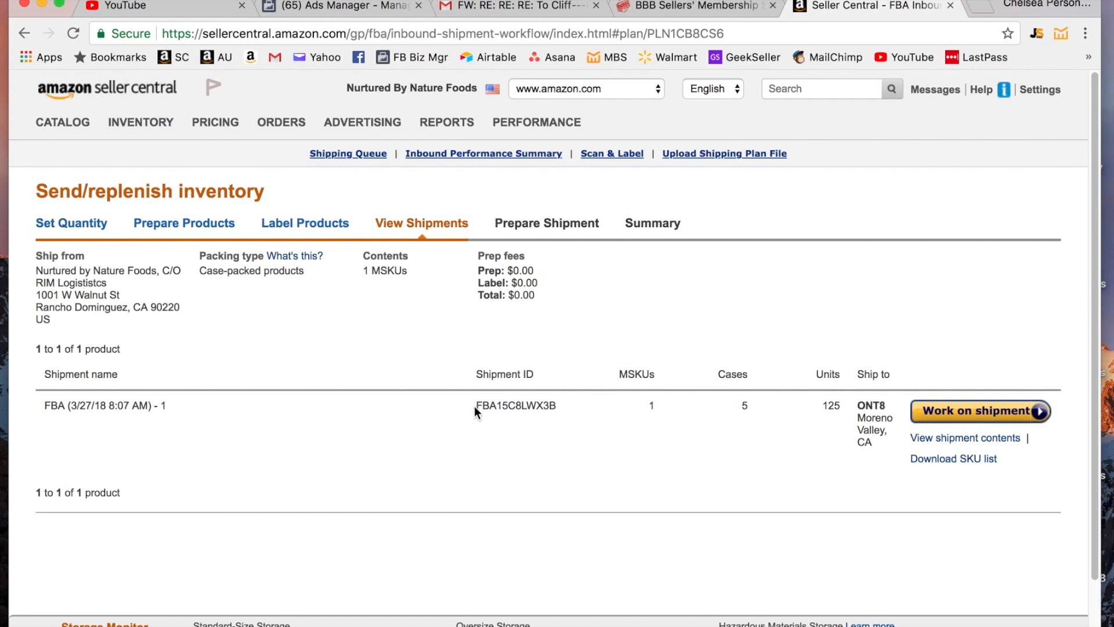
left_click_drag(475, 406, 617, 416)
- Begin work on the new shipment and review its small parcel UPS shipping service
left_click(559, 427)
left_click(952, 411)
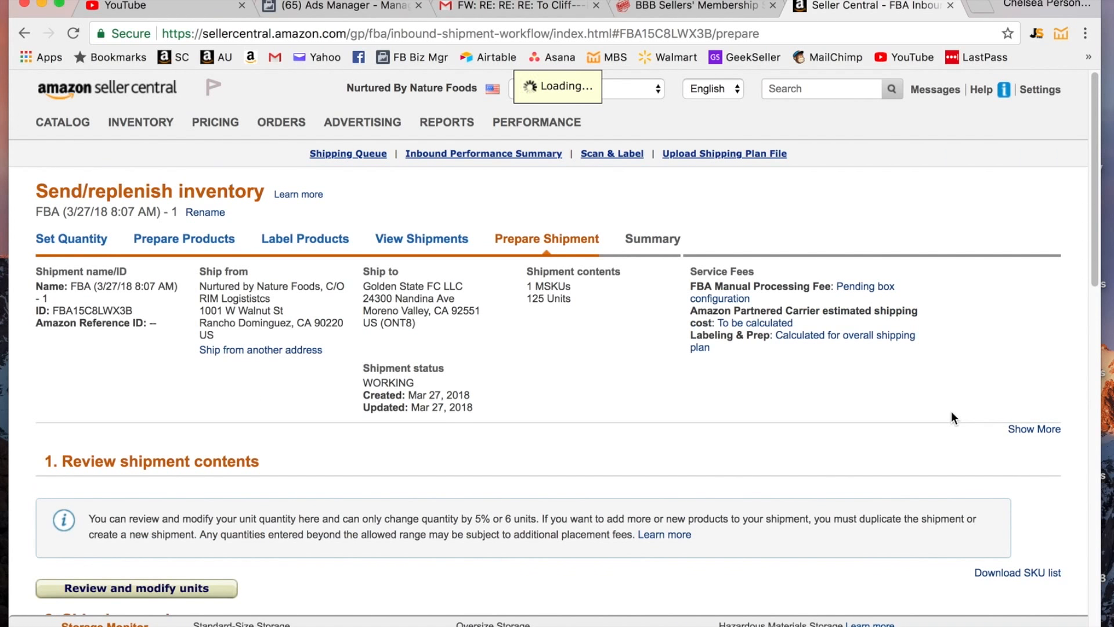
scroll(951, 411, "down", 2)
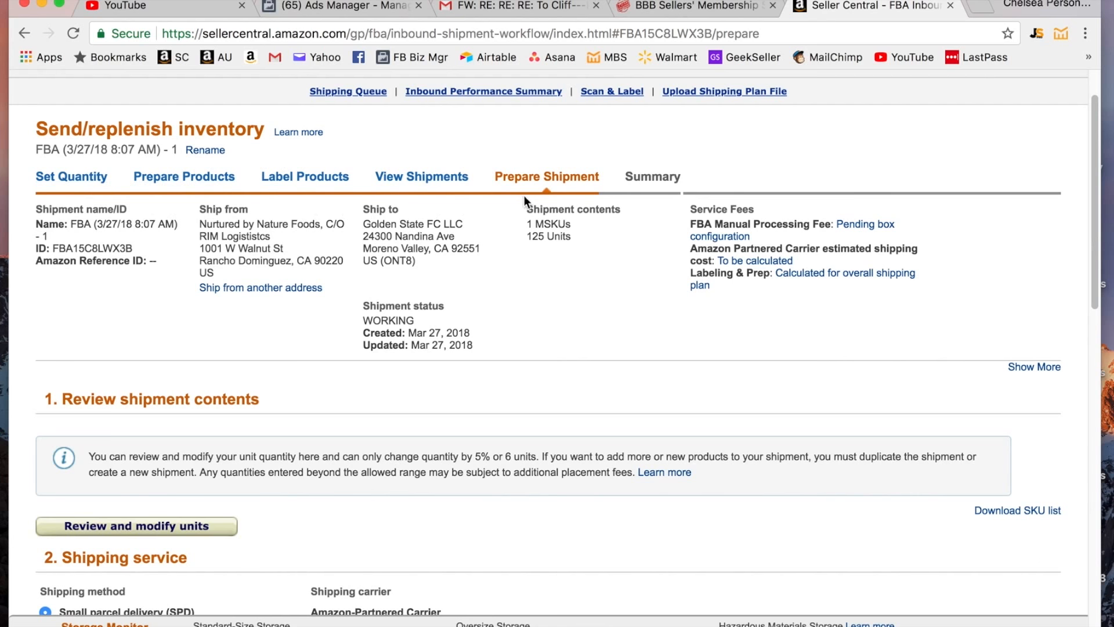
scroll(680, 305, "down", 5)
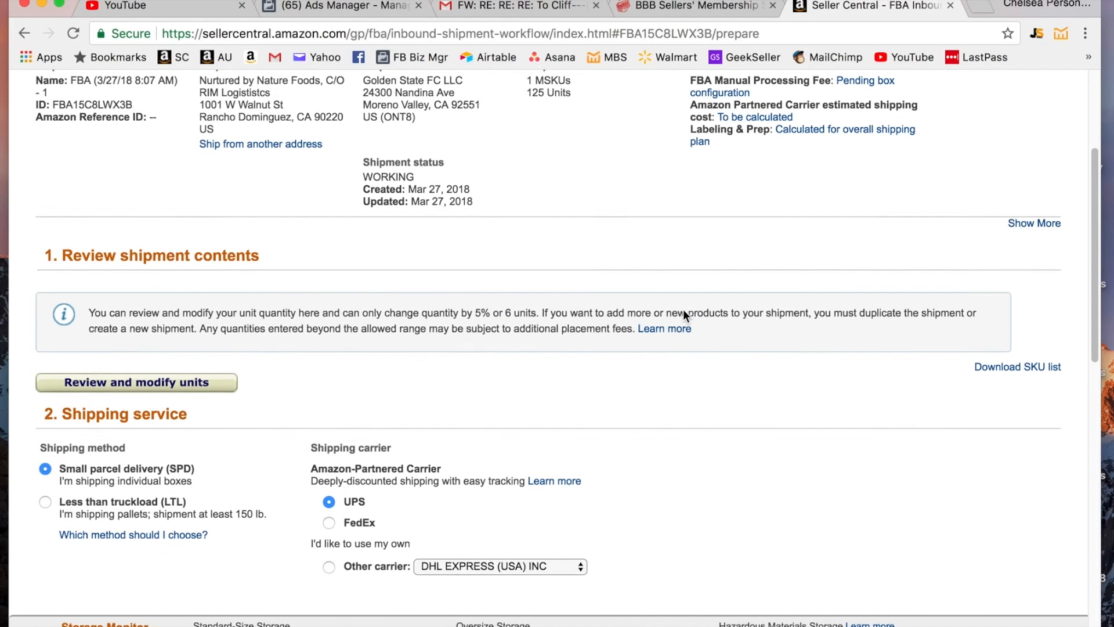
scroll(684, 309, "down", 2)
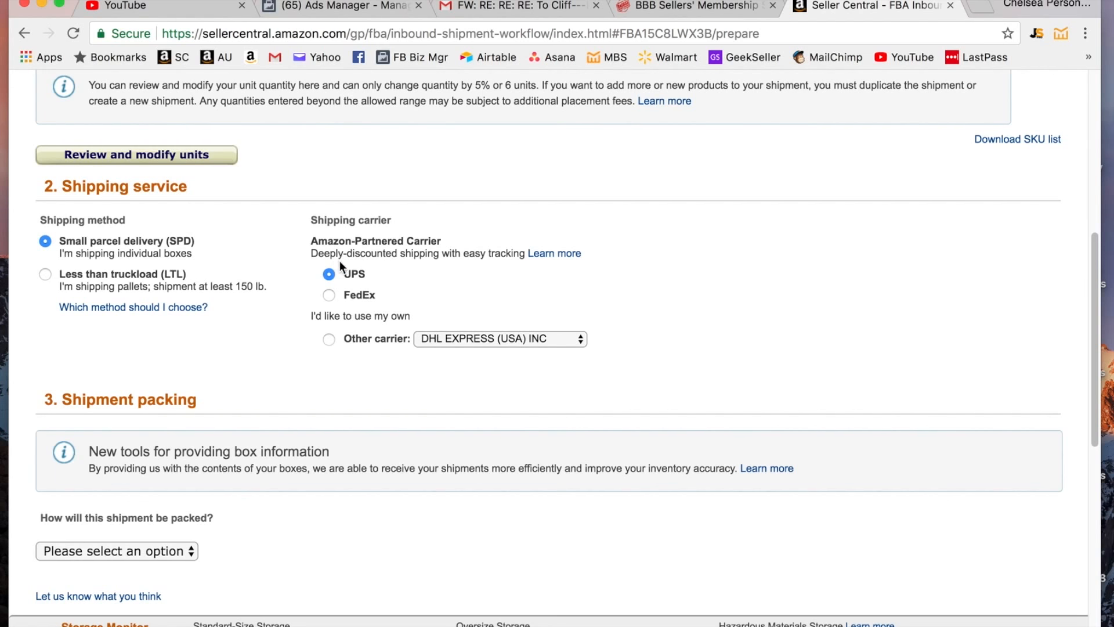
- Try the FedEx and UPS partnered carriers, then switch to own carrier named Other
left_click(330, 295)
left_click(328, 275)
left_click(329, 339)
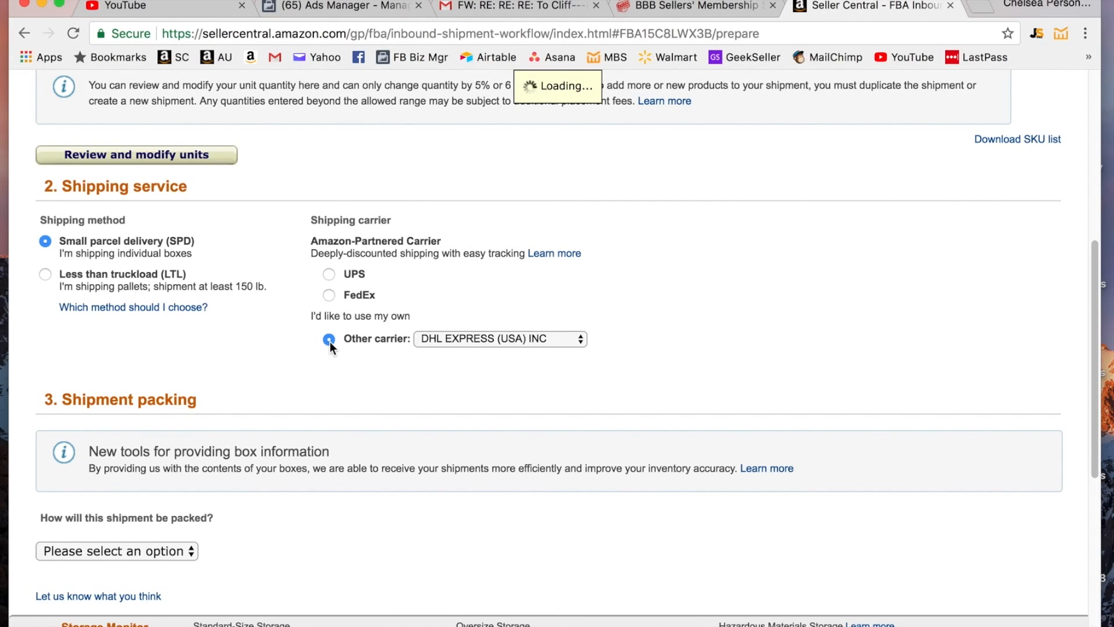
left_click(539, 336)
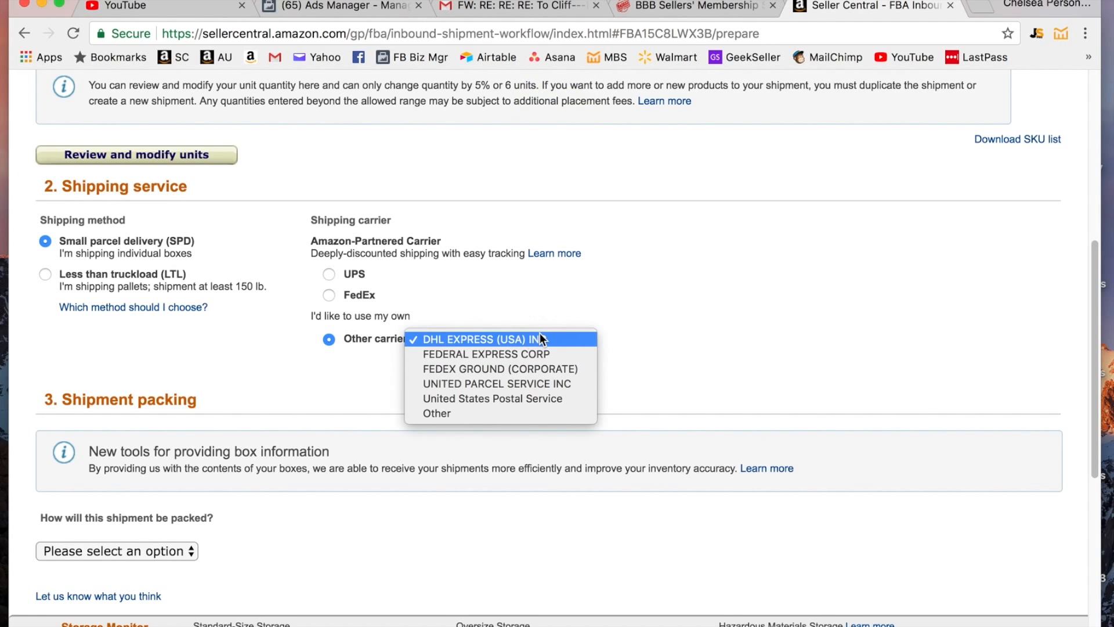
left_click(489, 413)
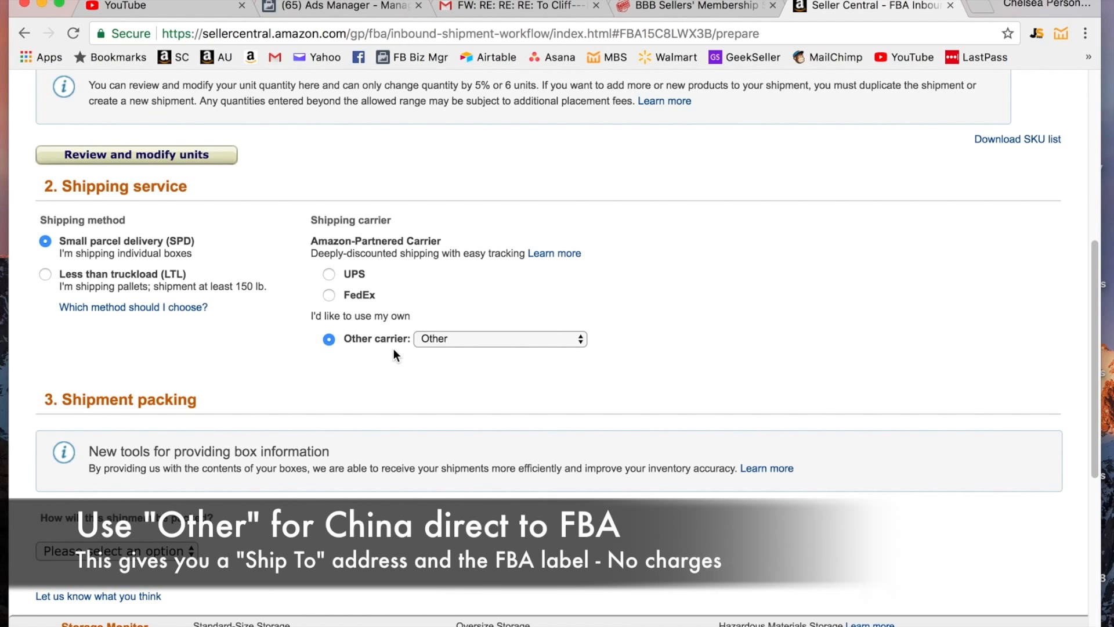
- Put the shipment back on the Amazon-partnered UPS carrier
left_click(329, 275)
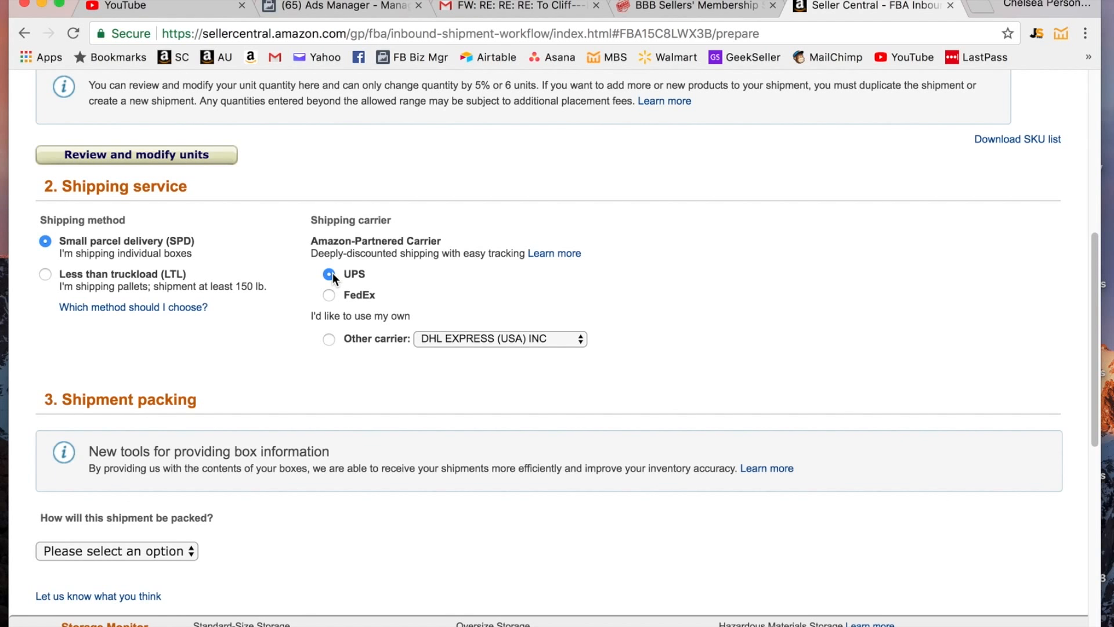
scroll(370, 281, "down", 3)
scroll(371, 278, "down", 2)
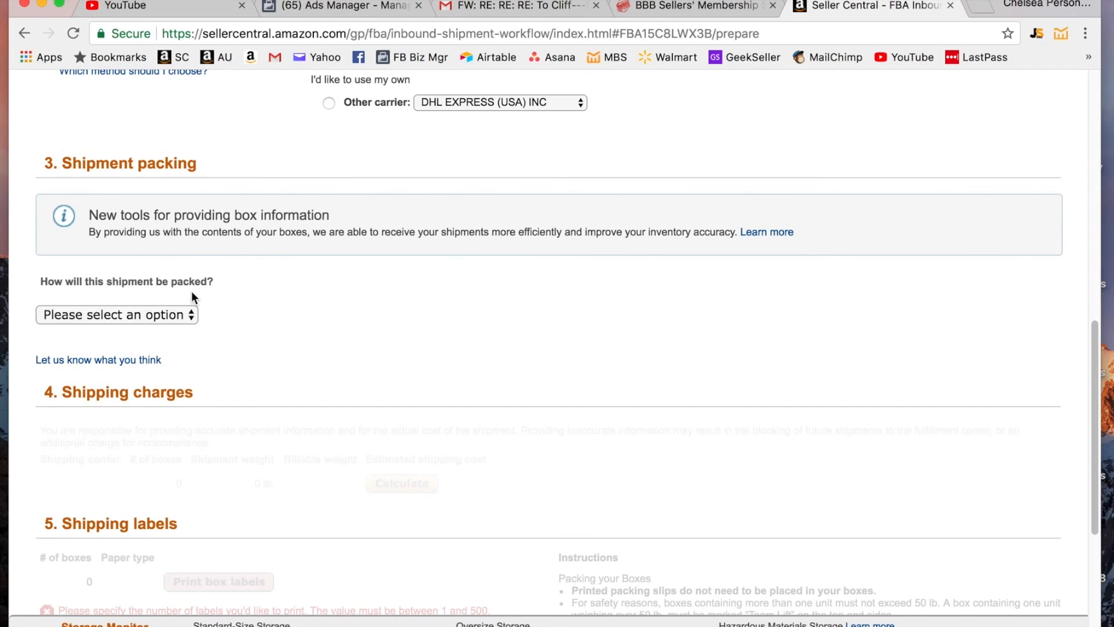
- Set the shipment packing option to Multiple boxes
left_click(186, 315)
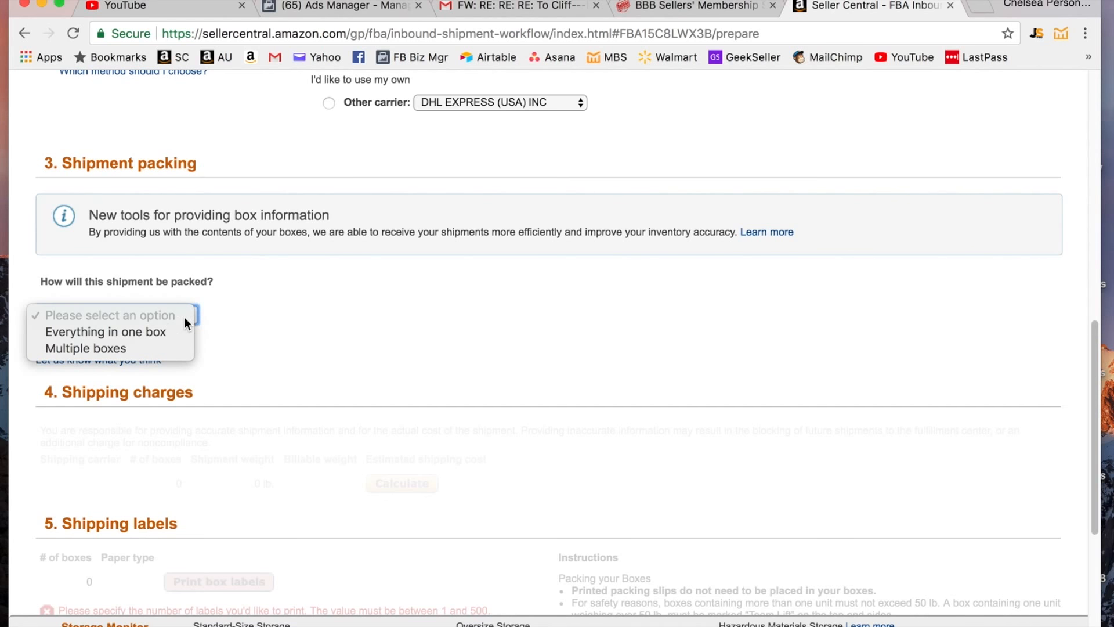
left_click(120, 347)
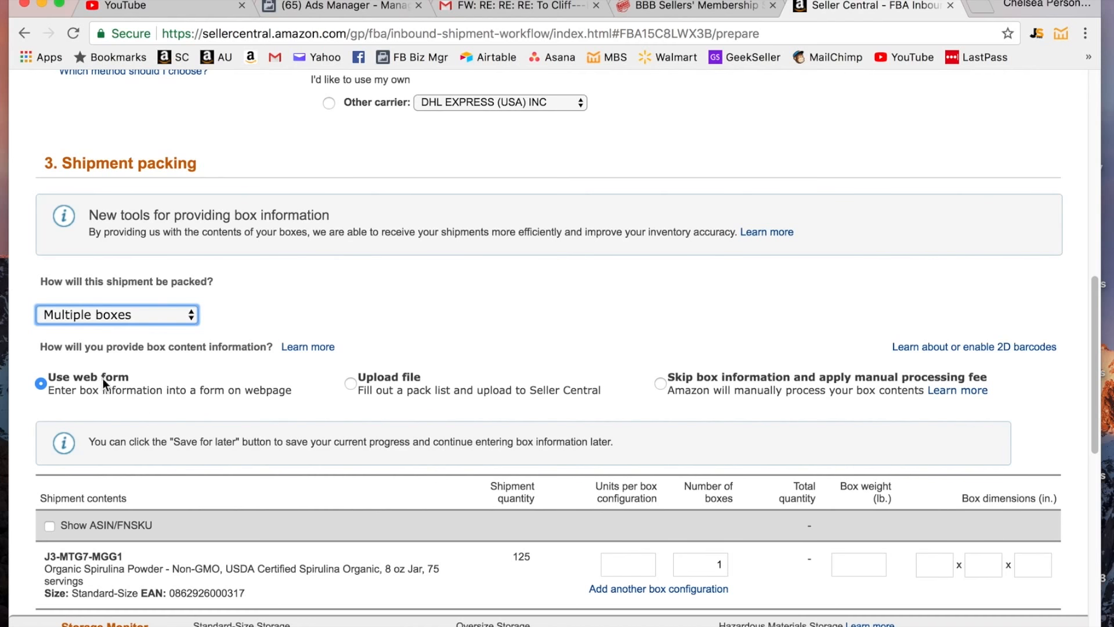
scroll(142, 376, "down", 1)
scroll(142, 384, "down", 3)
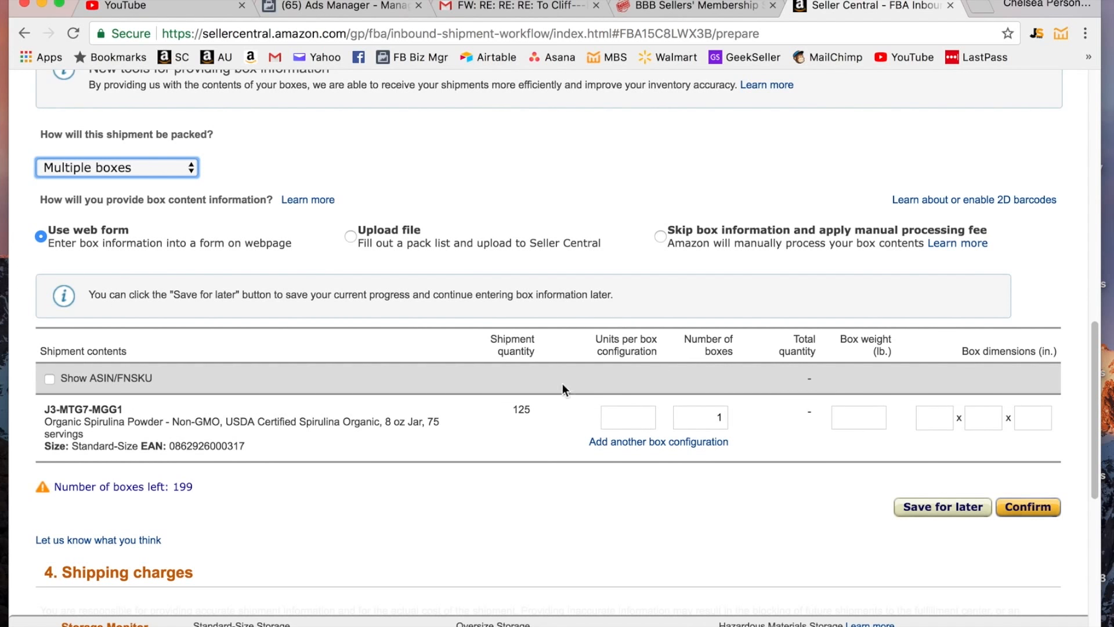
- Enter 25 units per box, 5 boxes, 10.5 lb weight and 10×8×7 in dimensions
left_click(647, 416)
scroll(655, 323, "down", 1)
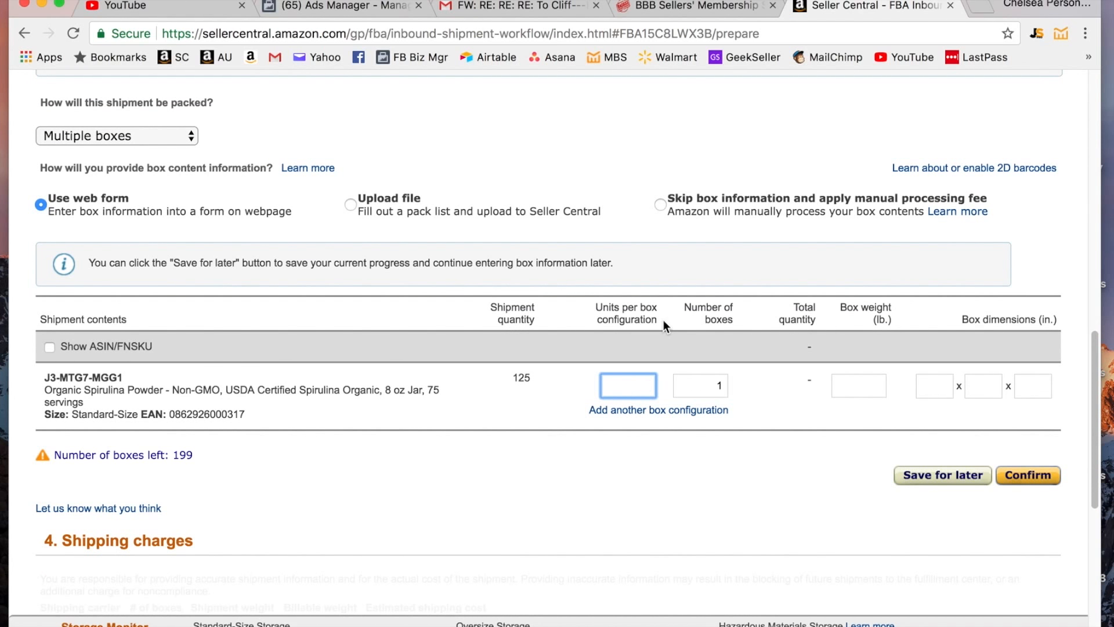
type("25")
key("Tab")
type("5")
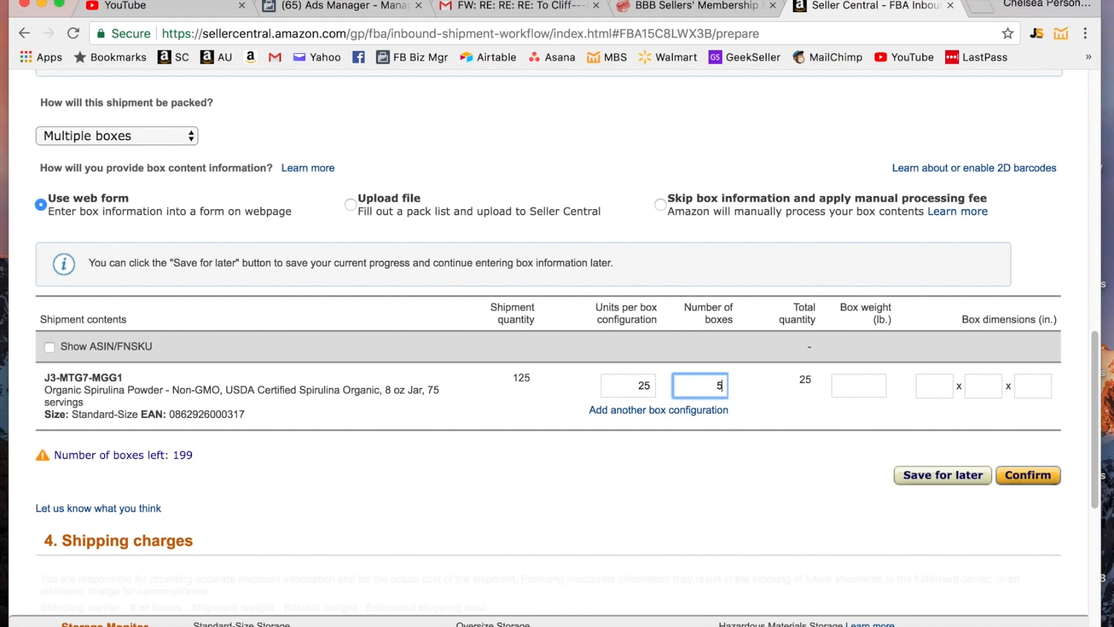
key("Tab")
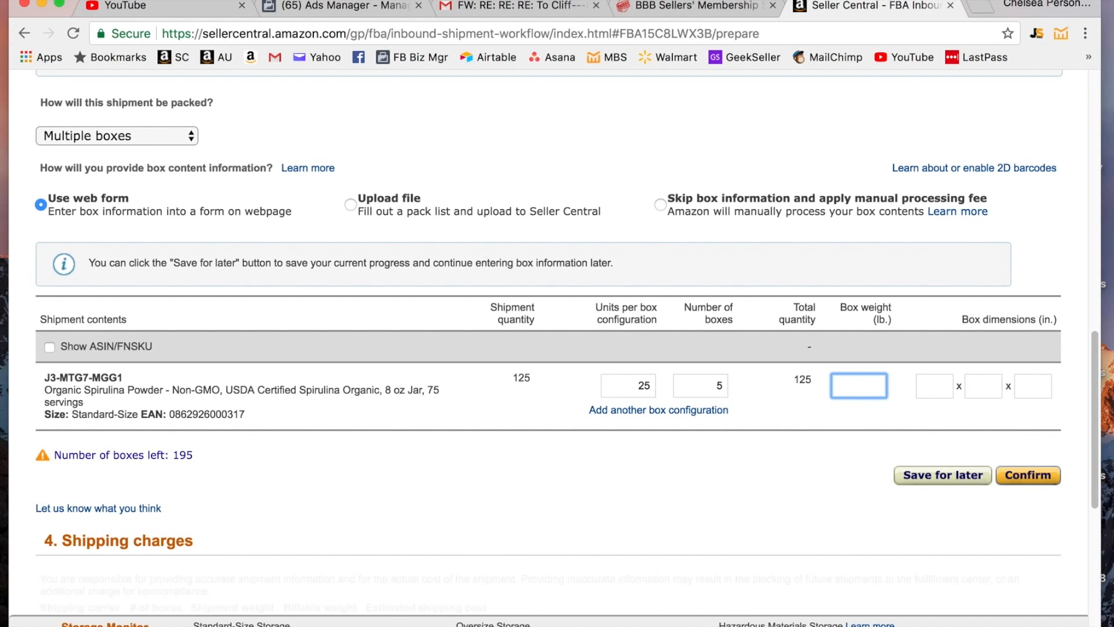
type("10.5")
key("Tab")
type("10")
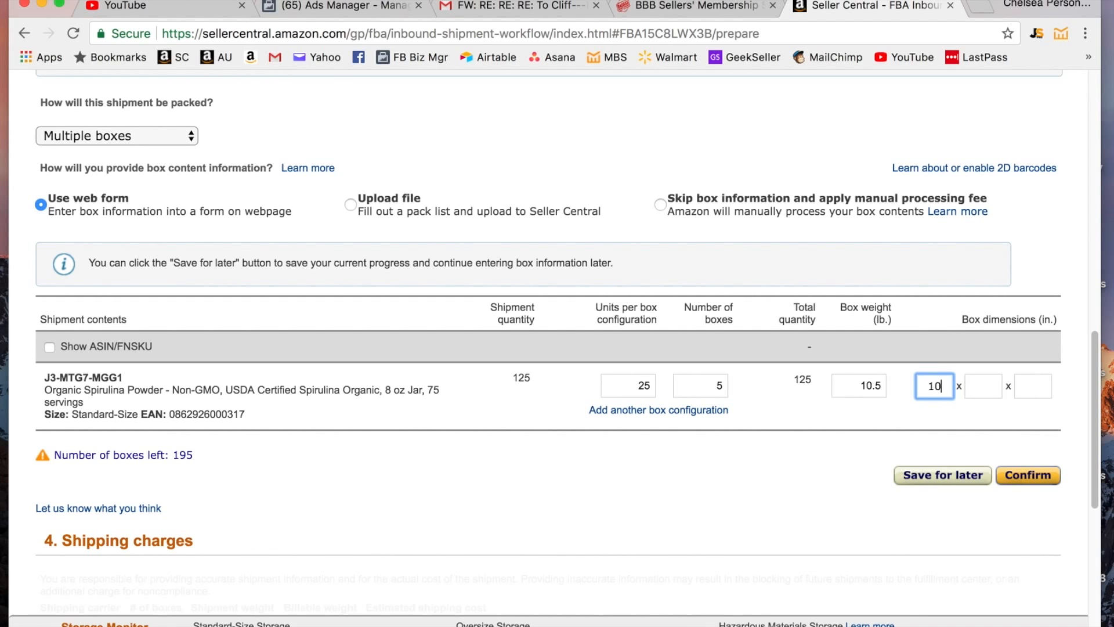
key("Tab")
type("8")
key("Tab")
type("7")
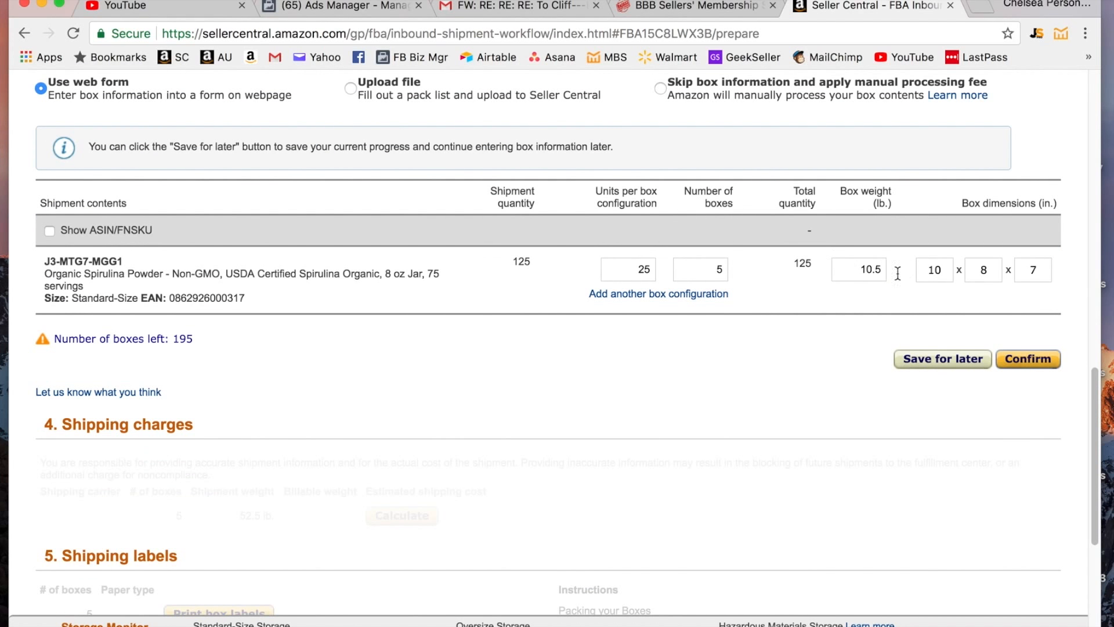
- Confirm the box information, giving a 52.5 lb total shipment weight
left_click(1043, 355)
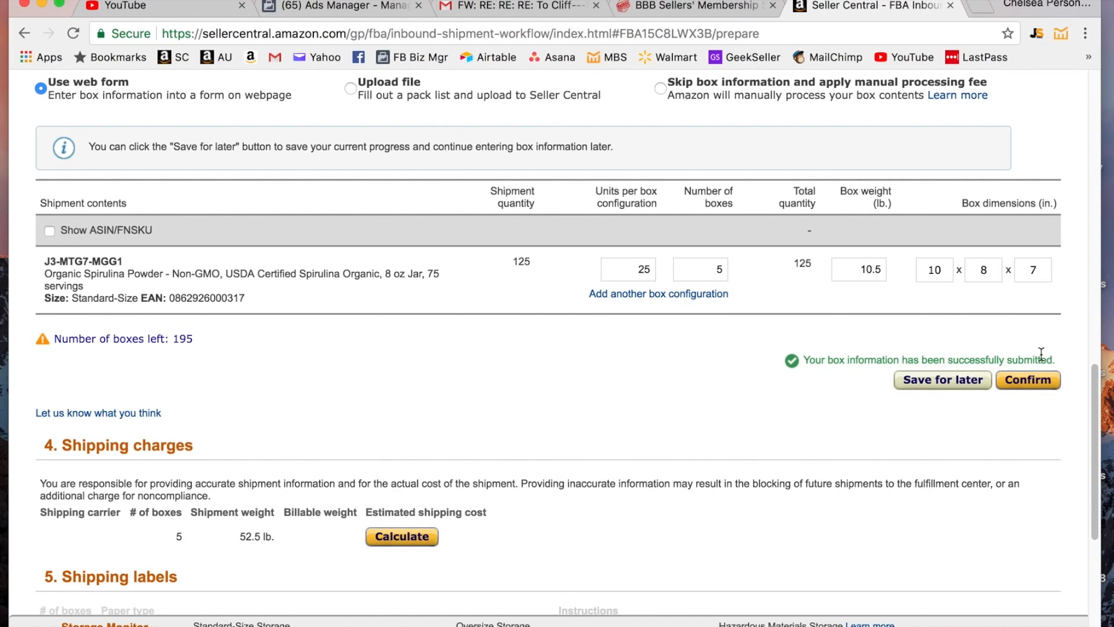
scroll(1043, 354, "down", 2)
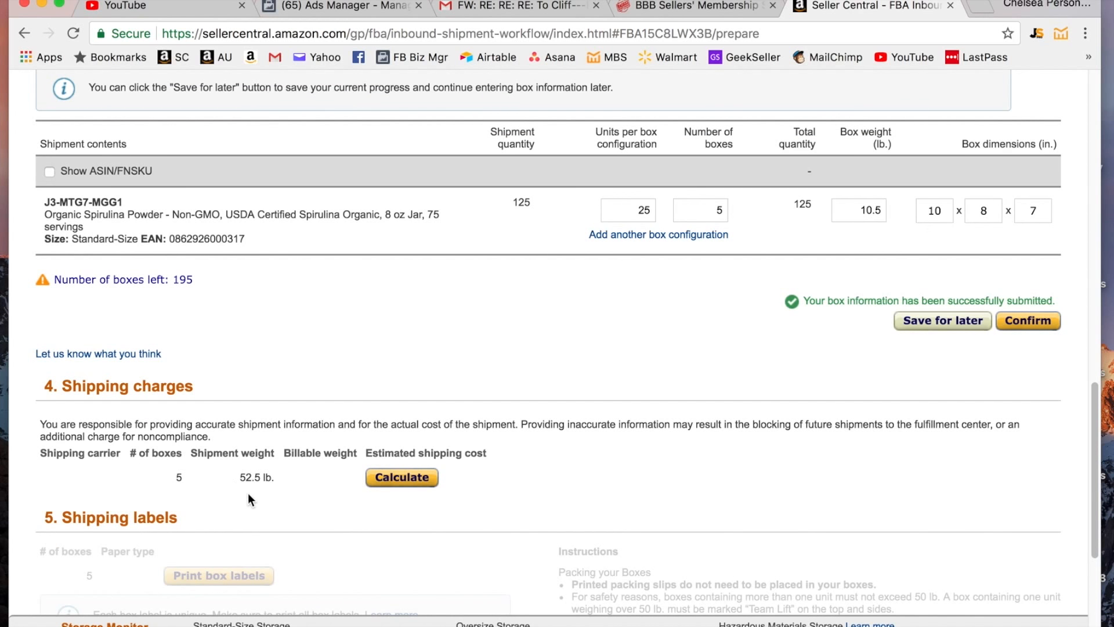
scroll(320, 483, "down", 3)
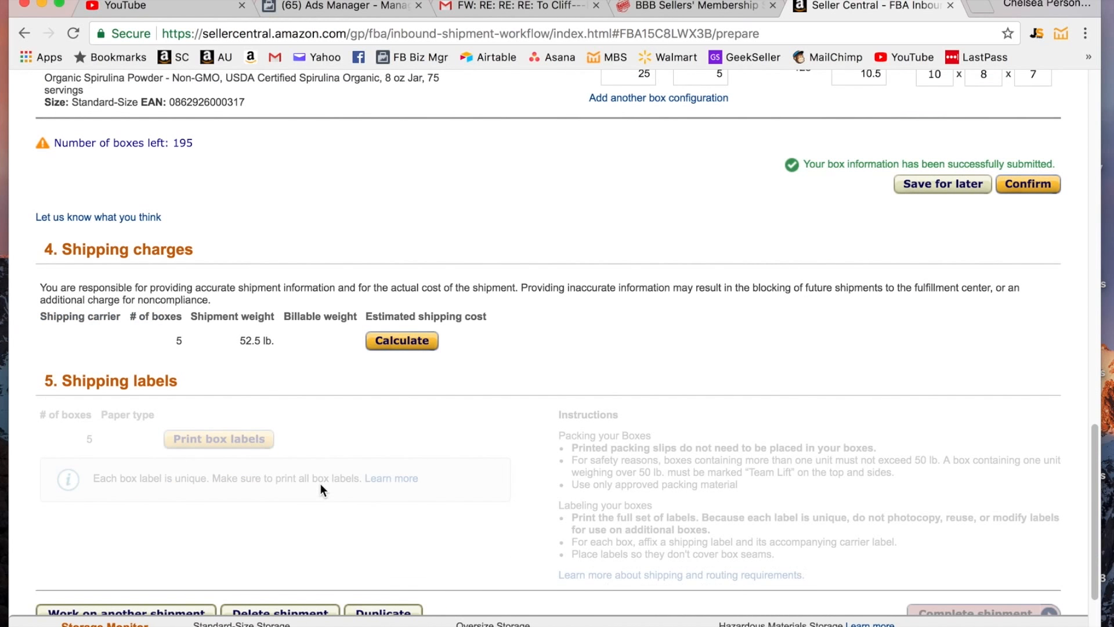
- Calculate the UPS shipping estimate and highlight the $25.06 charge
left_click(399, 340)
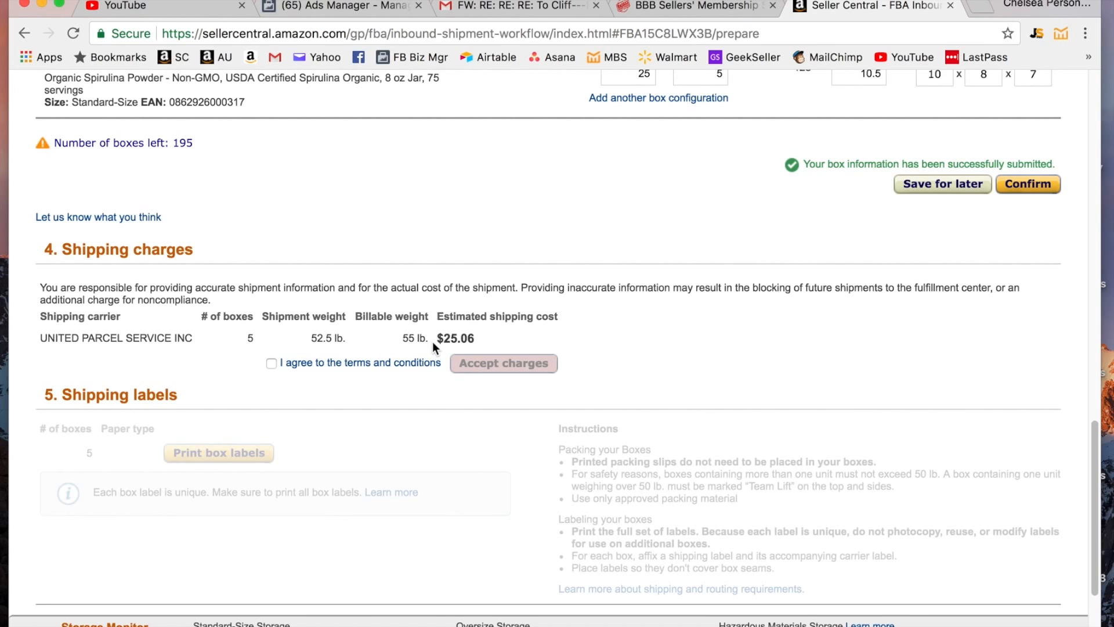
left_click_drag(441, 337, 471, 337)
scroll(479, 340, "up", 2)
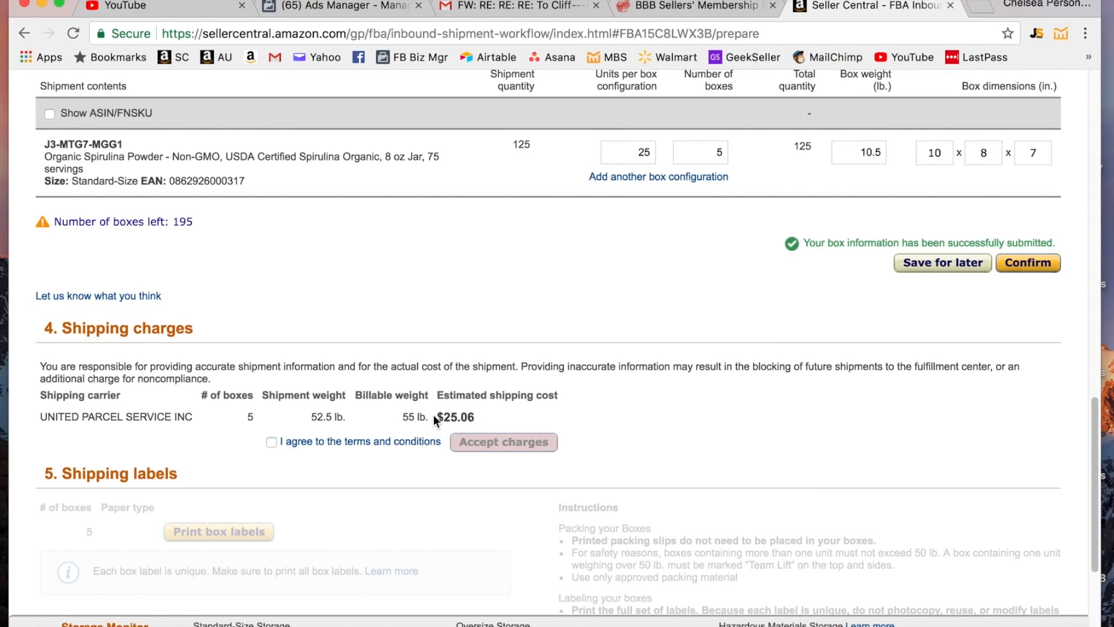
left_click_drag(435, 418, 494, 424)
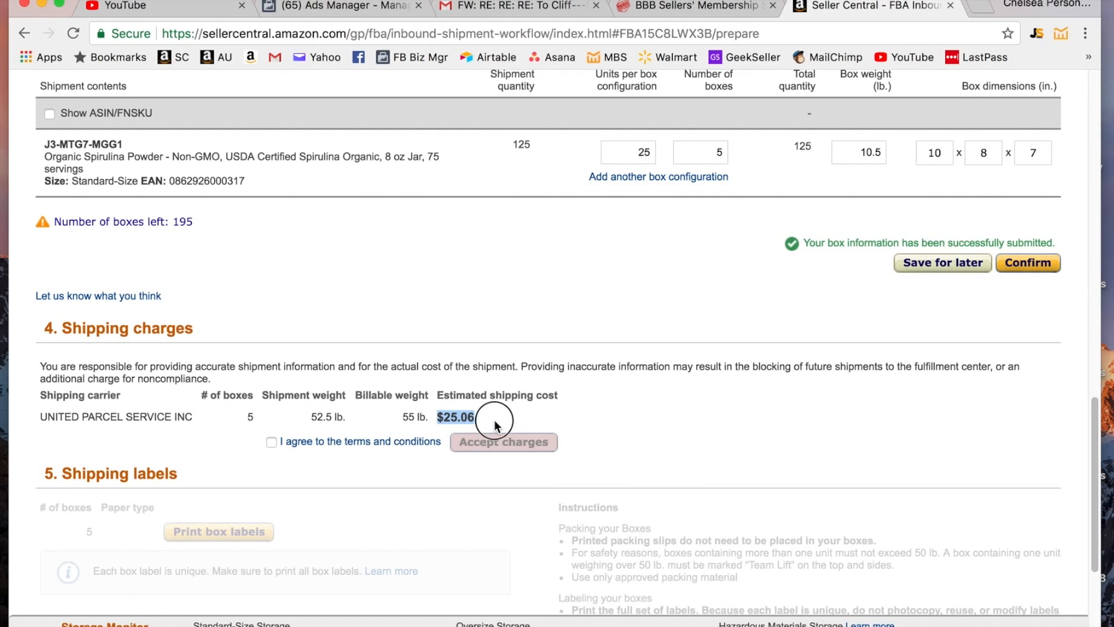
scroll(293, 371, "down", 2)
- Agree to the terms and accept the $25.06 UPS shipping charges
left_click(270, 376)
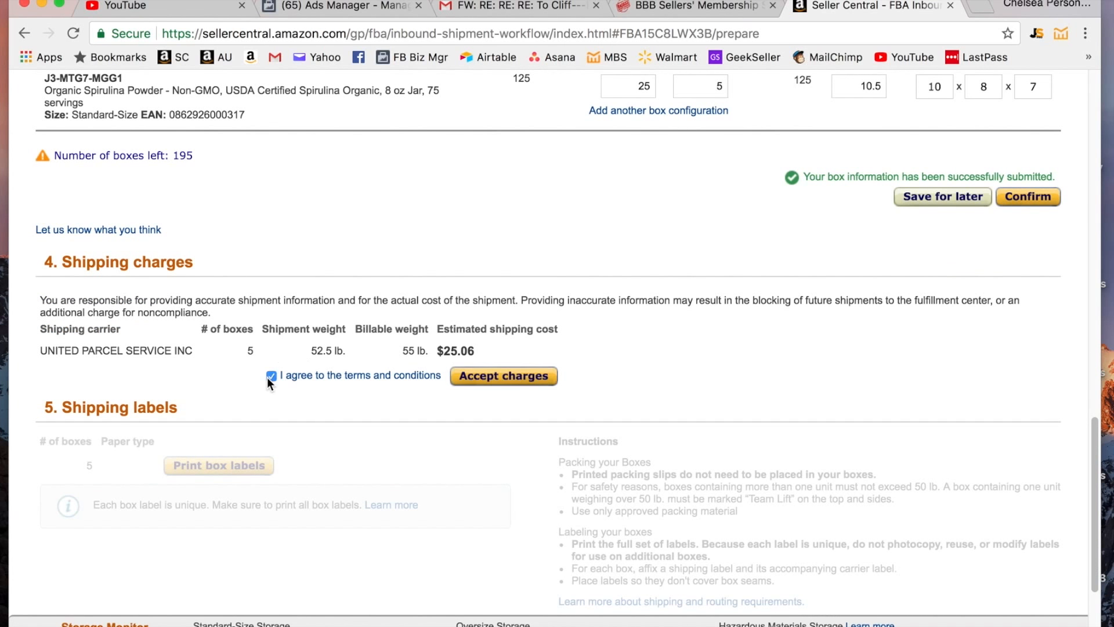
left_click(492, 377)
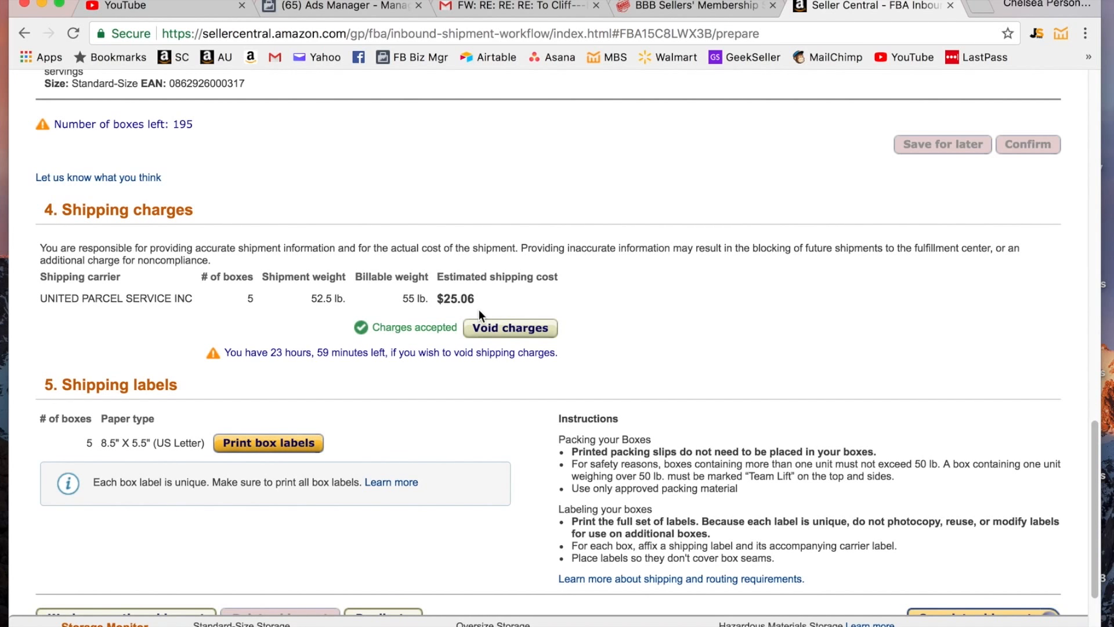
scroll(462, 387, "down", 1)
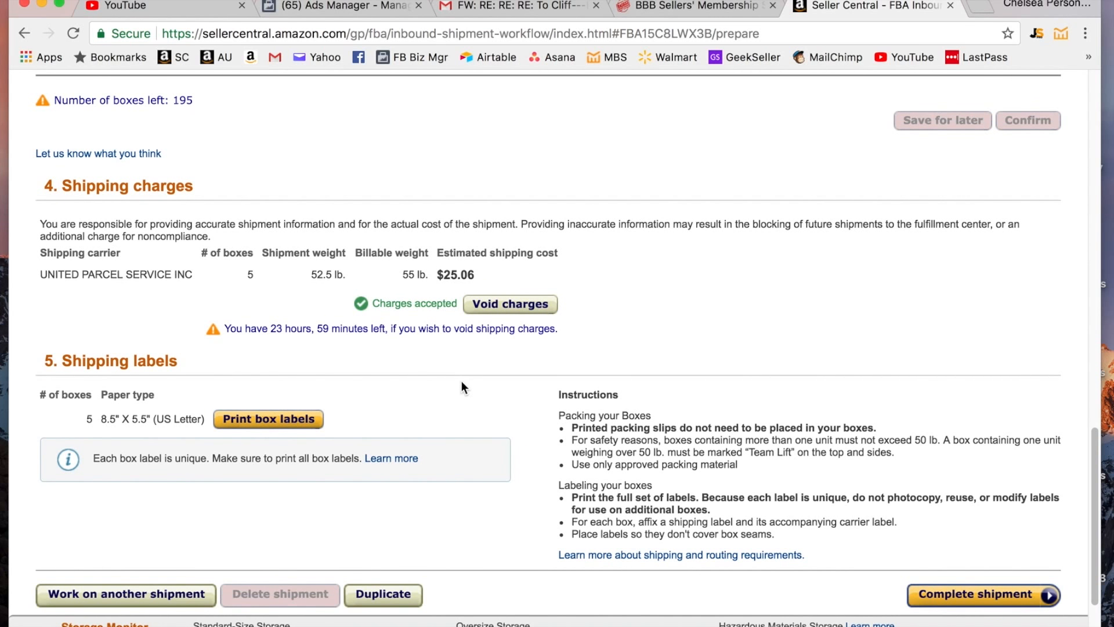
scroll(461, 382, "down", 1)
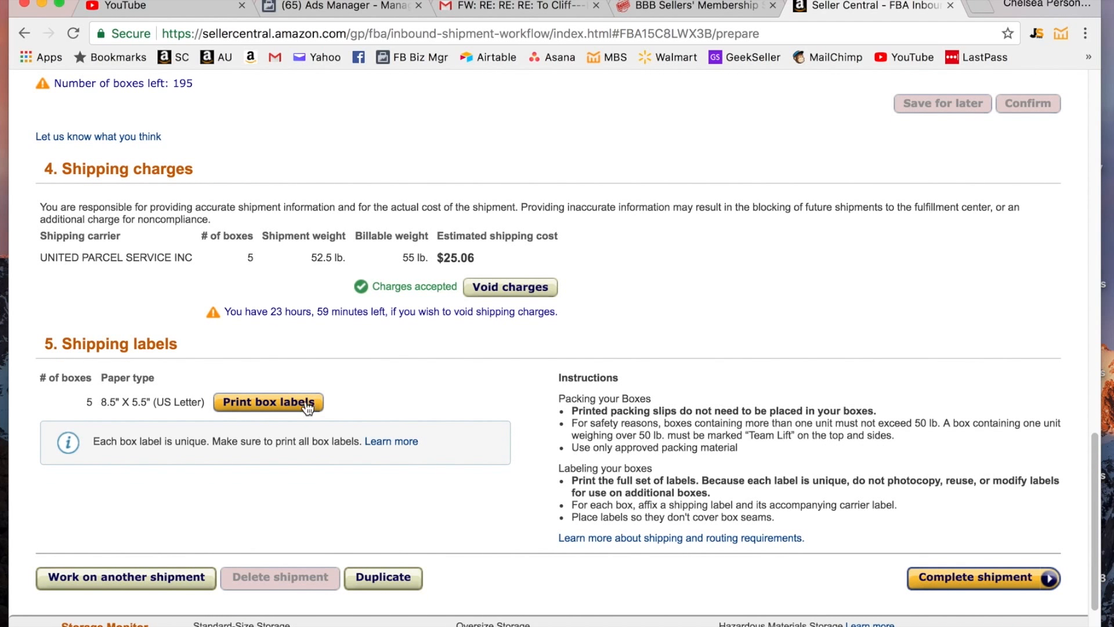
- Print the box labels as package.pdf, review them in Preview, then minimize it
left_click(281, 405)
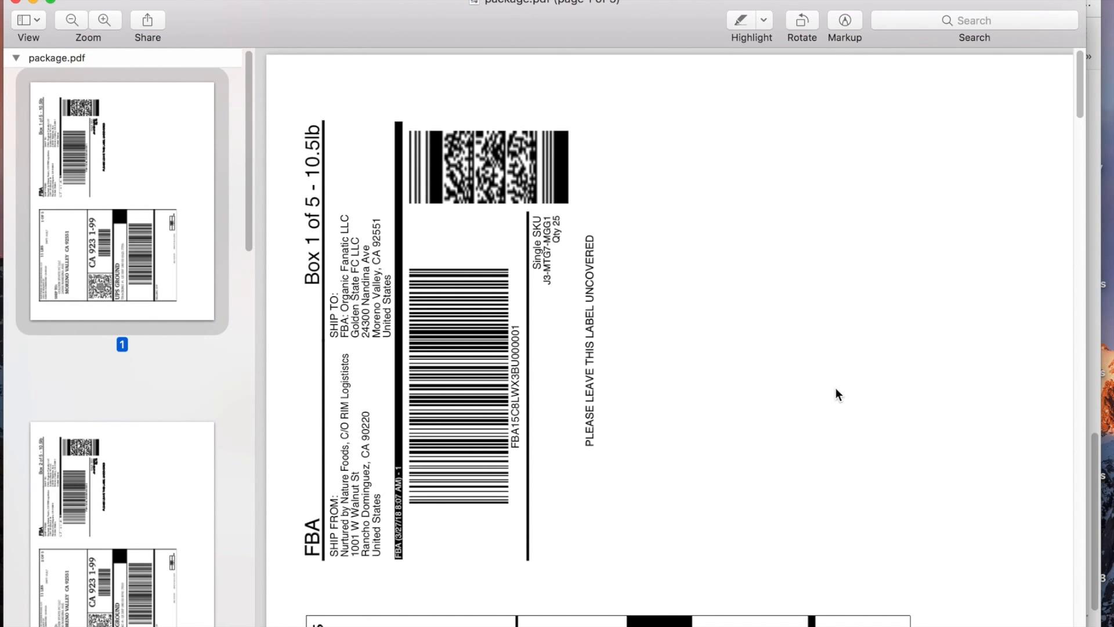
scroll(836, 388, "down", 2)
scroll(835, 387, "up", 2)
scroll(835, 390, "down", 10)
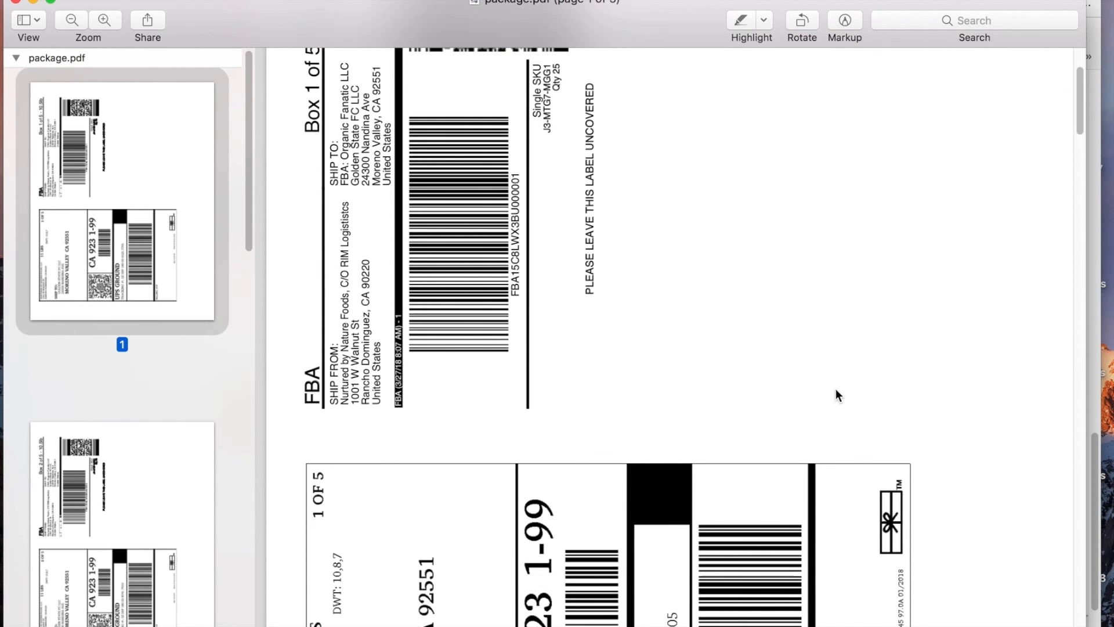
scroll(836, 389, "up", 10)
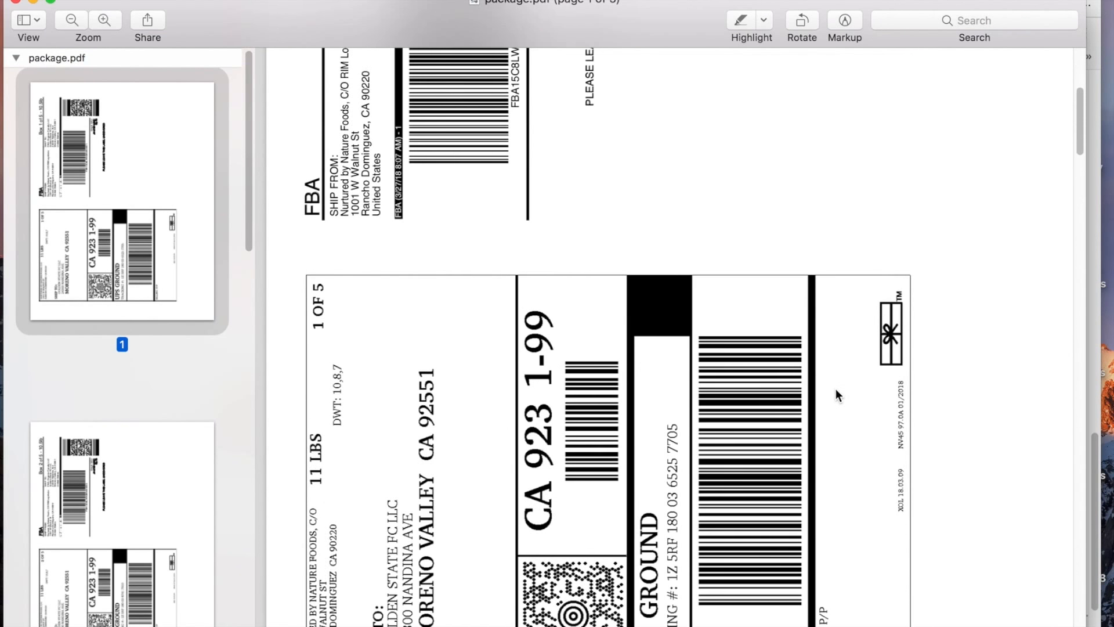
scroll(836, 388, "down", 10)
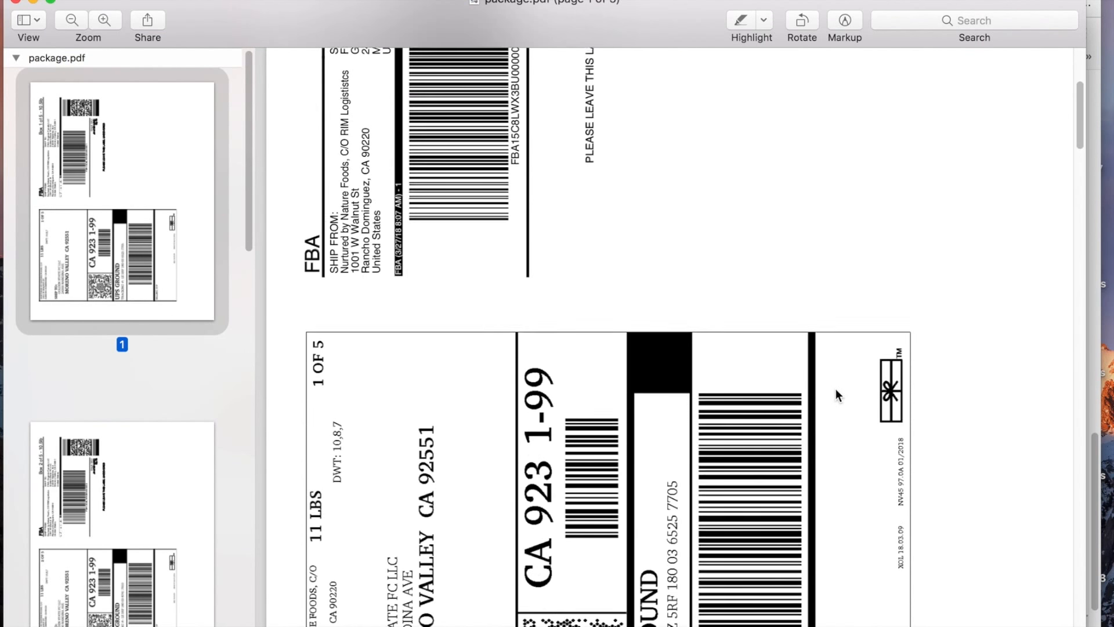
scroll(836, 389, "up", 10)
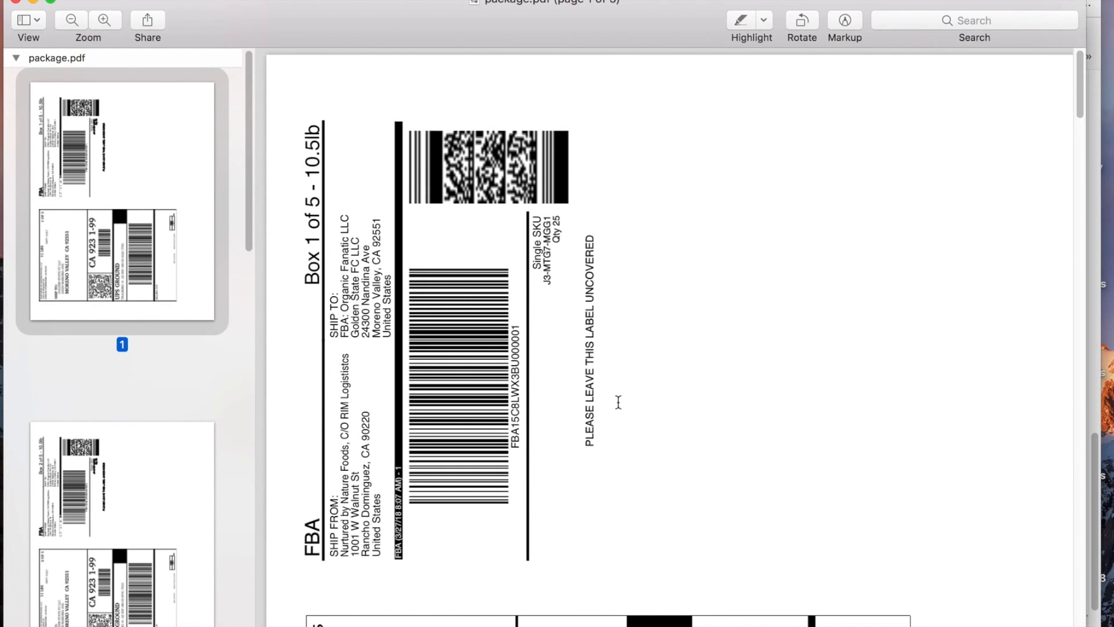
scroll(617, 401, "down", 10)
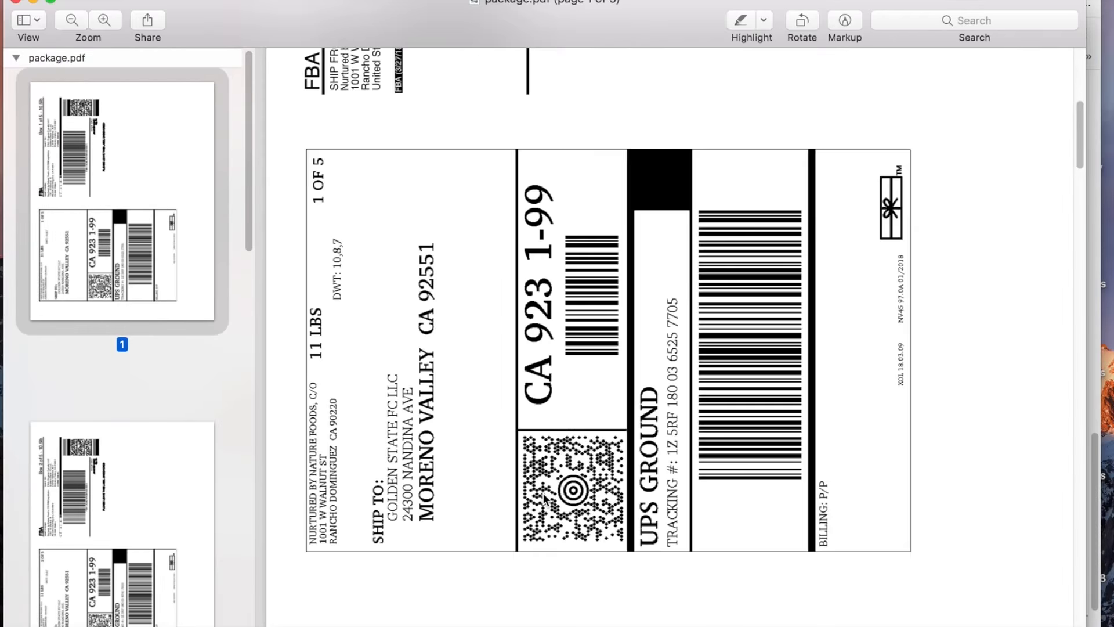
scroll(544, 497, "up", 5)
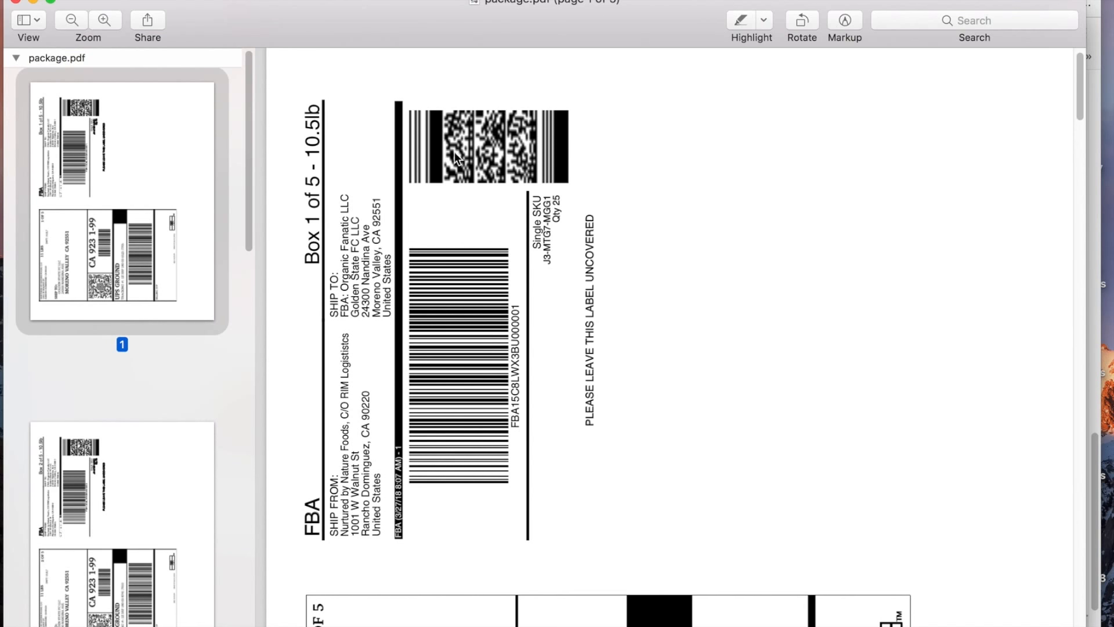
left_click(32, 3)
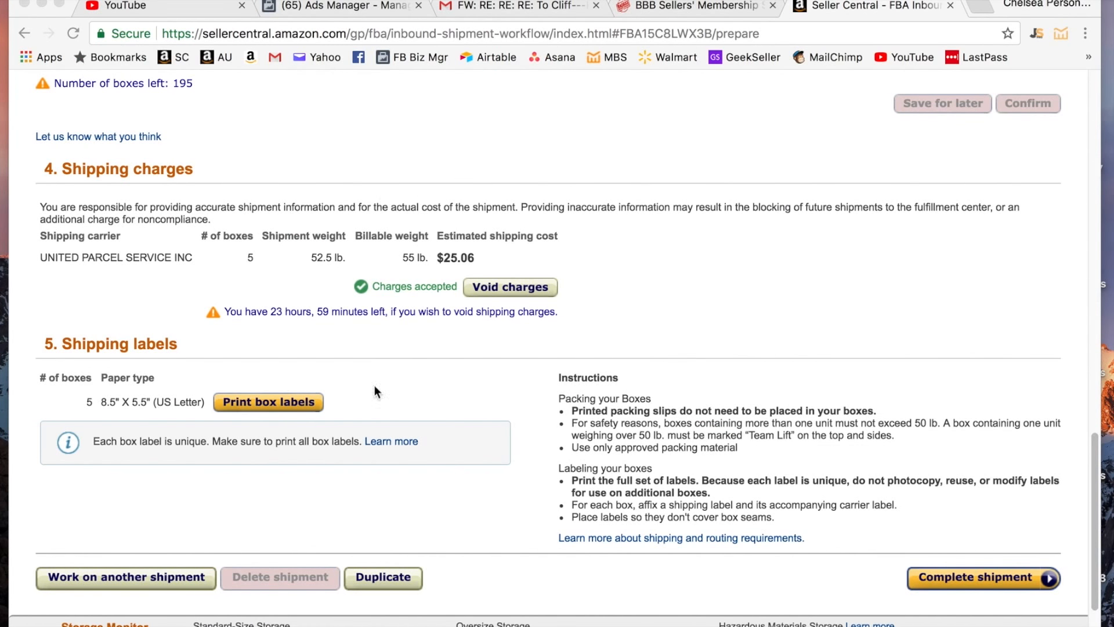
- Close package.pdf in Preview, returning to the ONT8 shipment page with 125 units
scroll(321, 366, "up", 20)
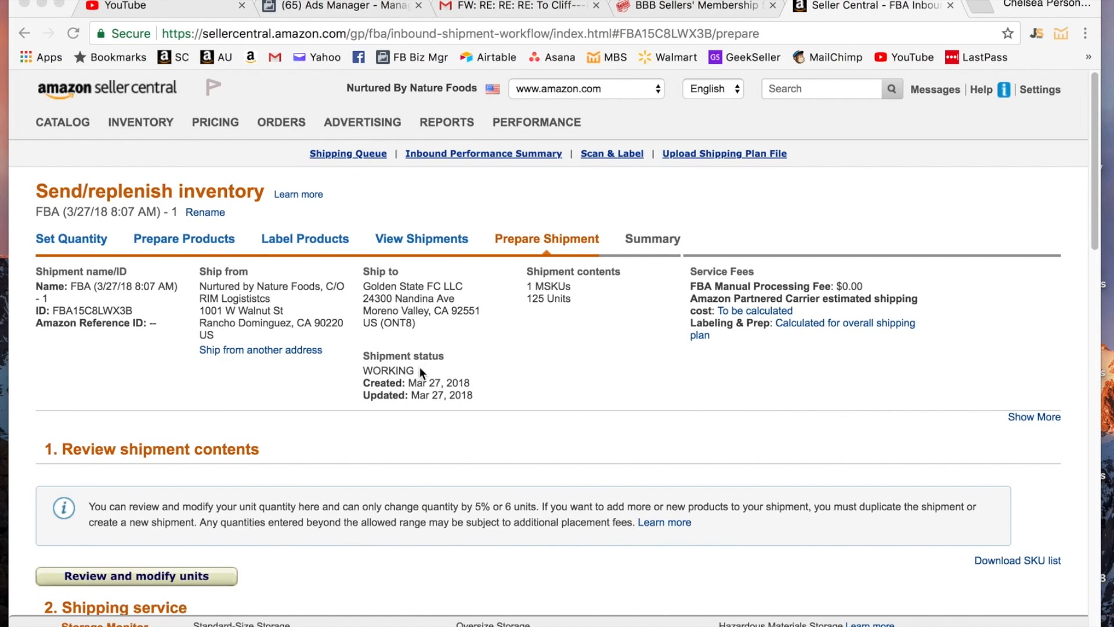
left_click(601, 162)
scroll(131, 302, "down", 5)
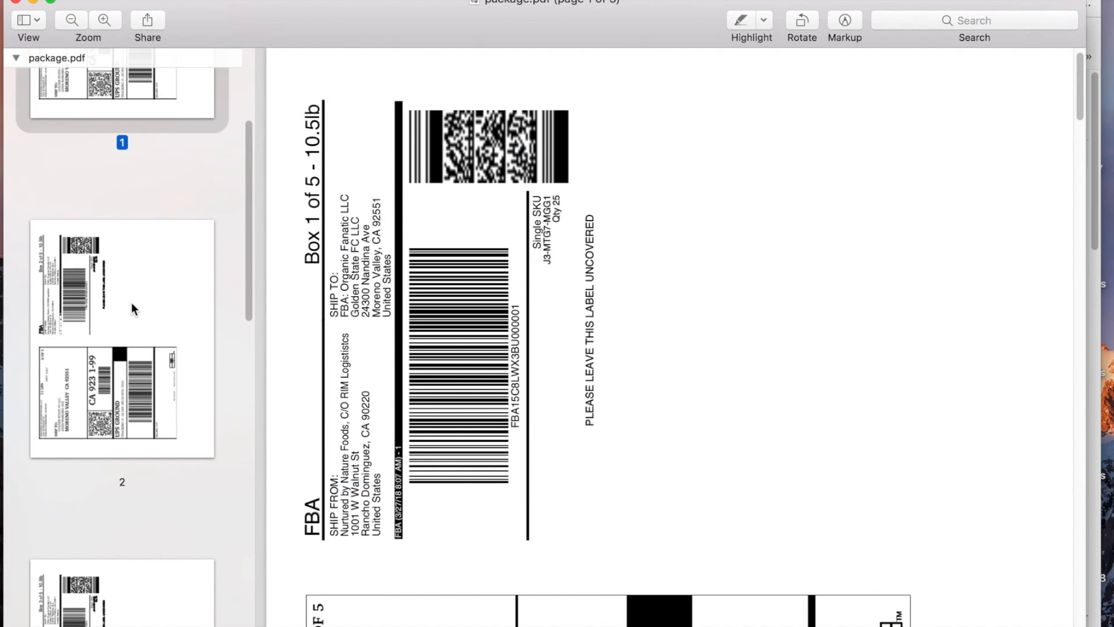
scroll(131, 301, "up", 5)
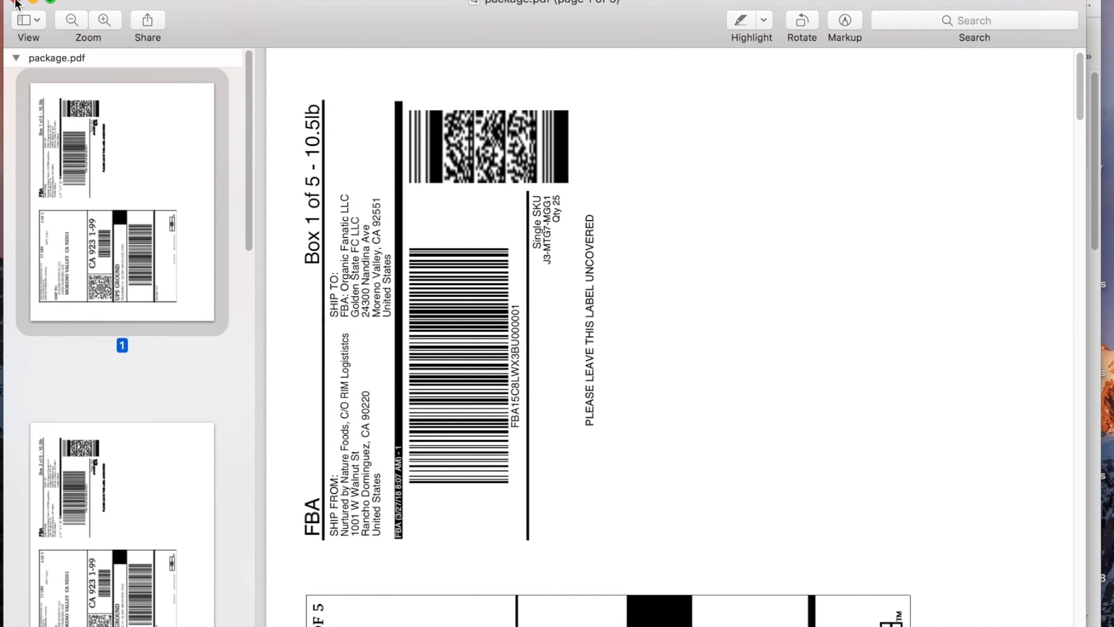
left_click(16, 3)
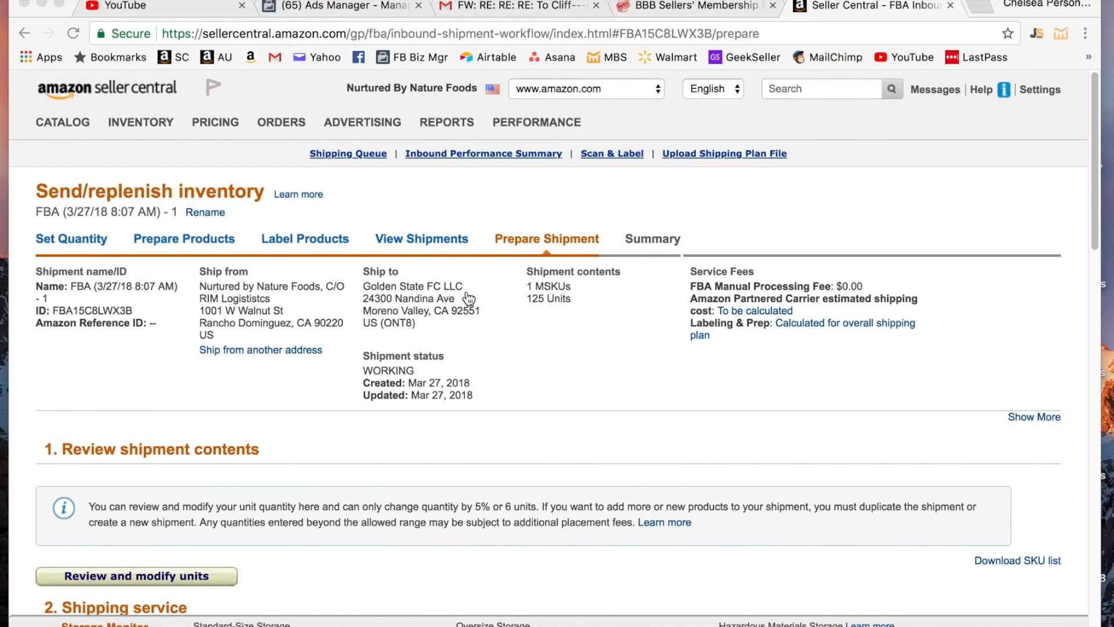
scroll(784, 442, "down", 3)
scroll(785, 442, "up", 3)
mouse_move(511, 618)
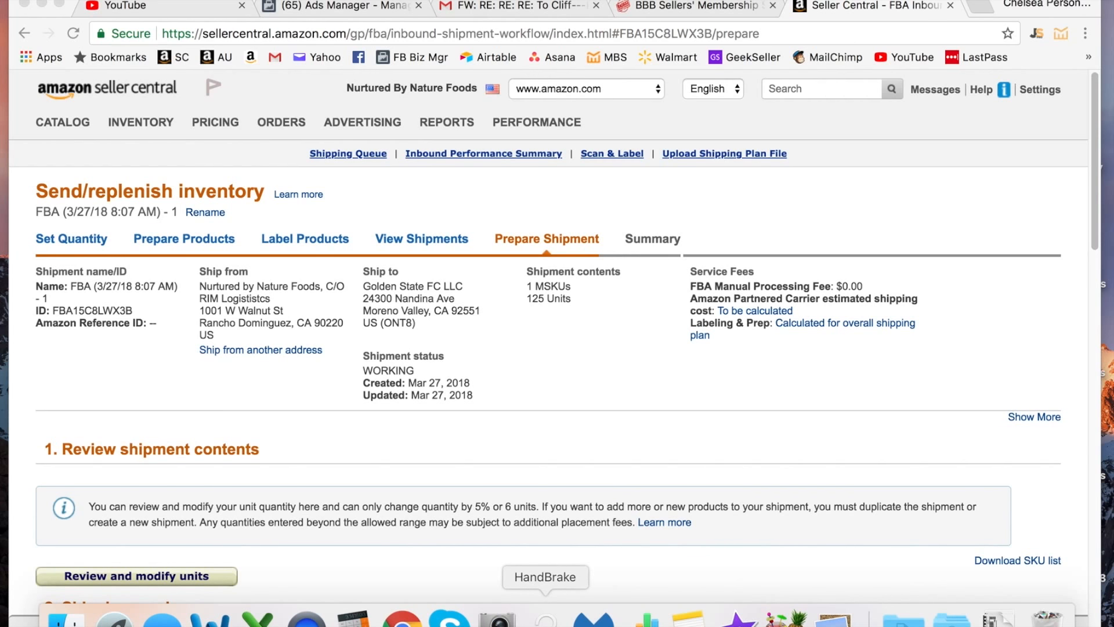
- Go to Manage FBA Shipments from the INVENTORY menu to view the Shipping Queue
left_click(829, 621)
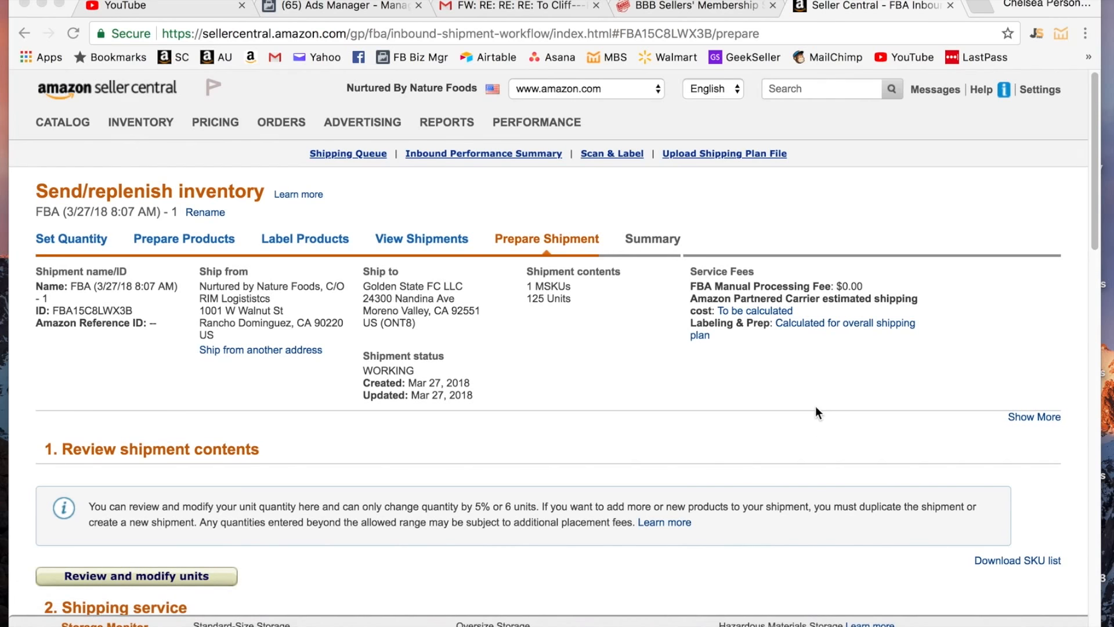
scroll(816, 406, "down", 15)
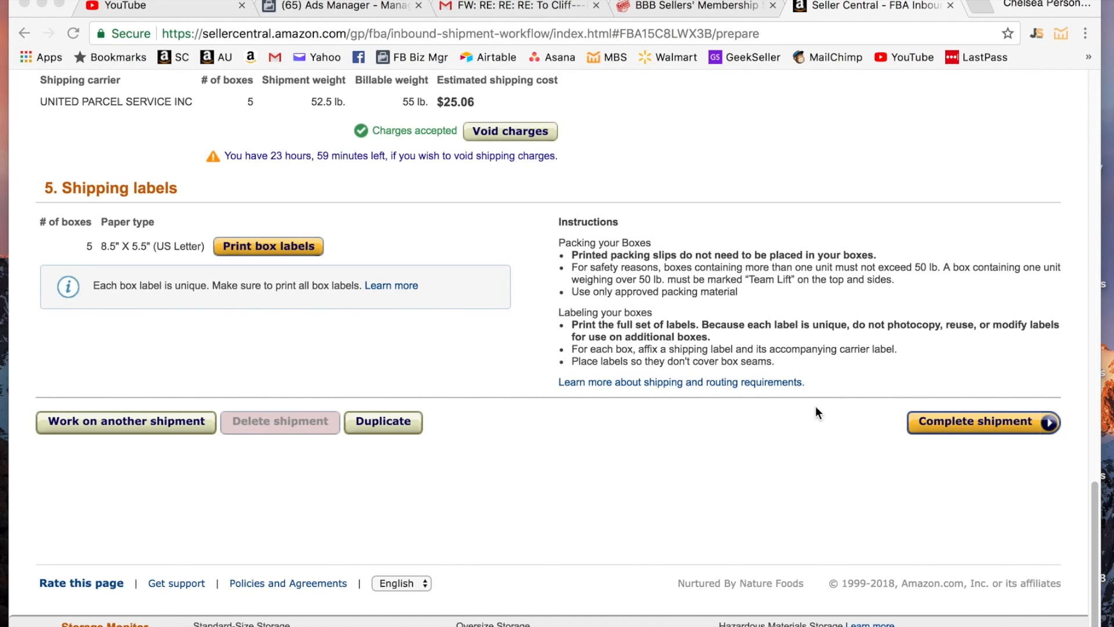
scroll(816, 405, "up", 15)
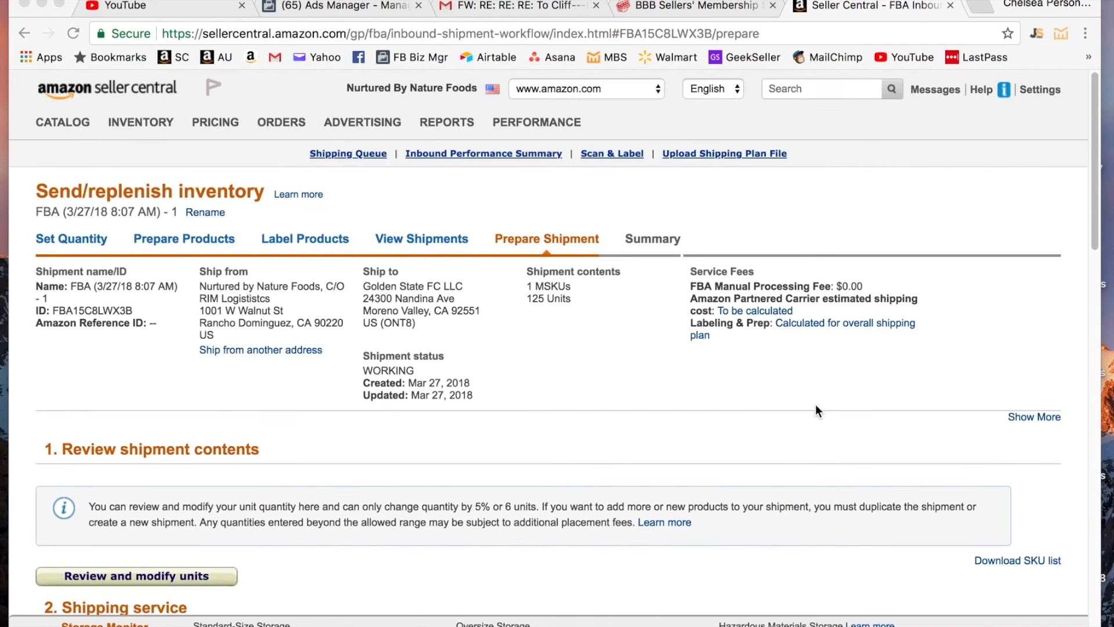
left_click(154, 127)
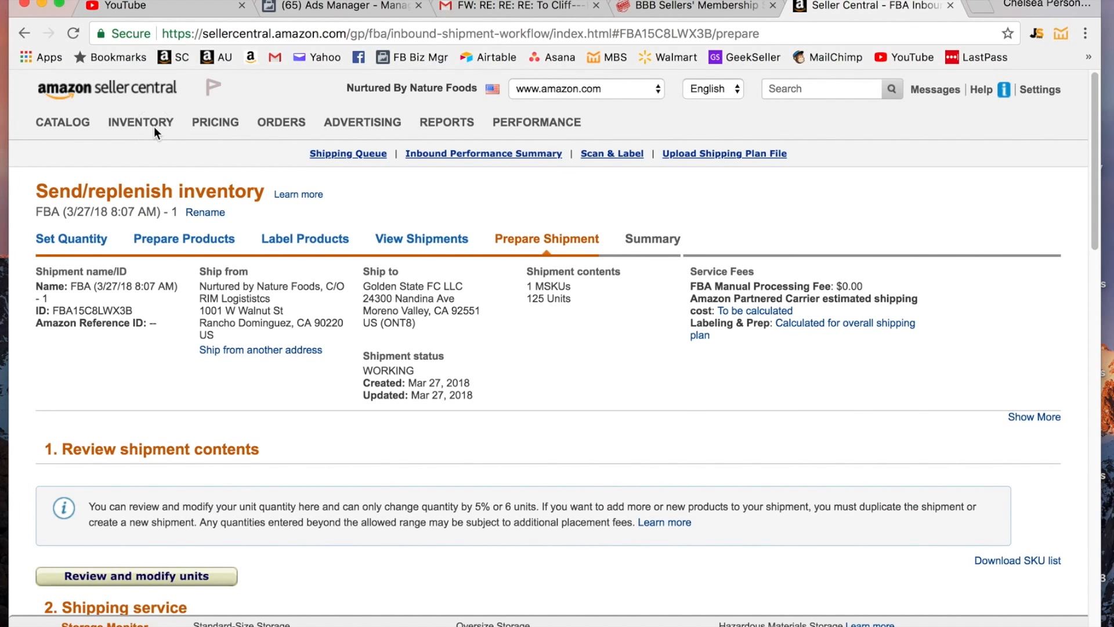
left_click(173, 346)
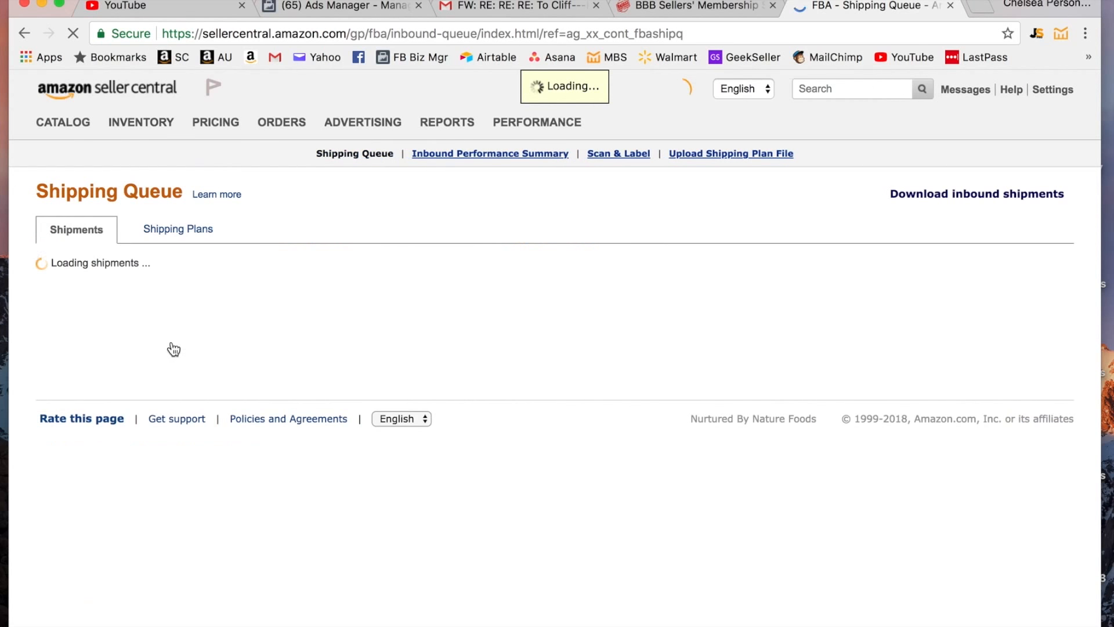